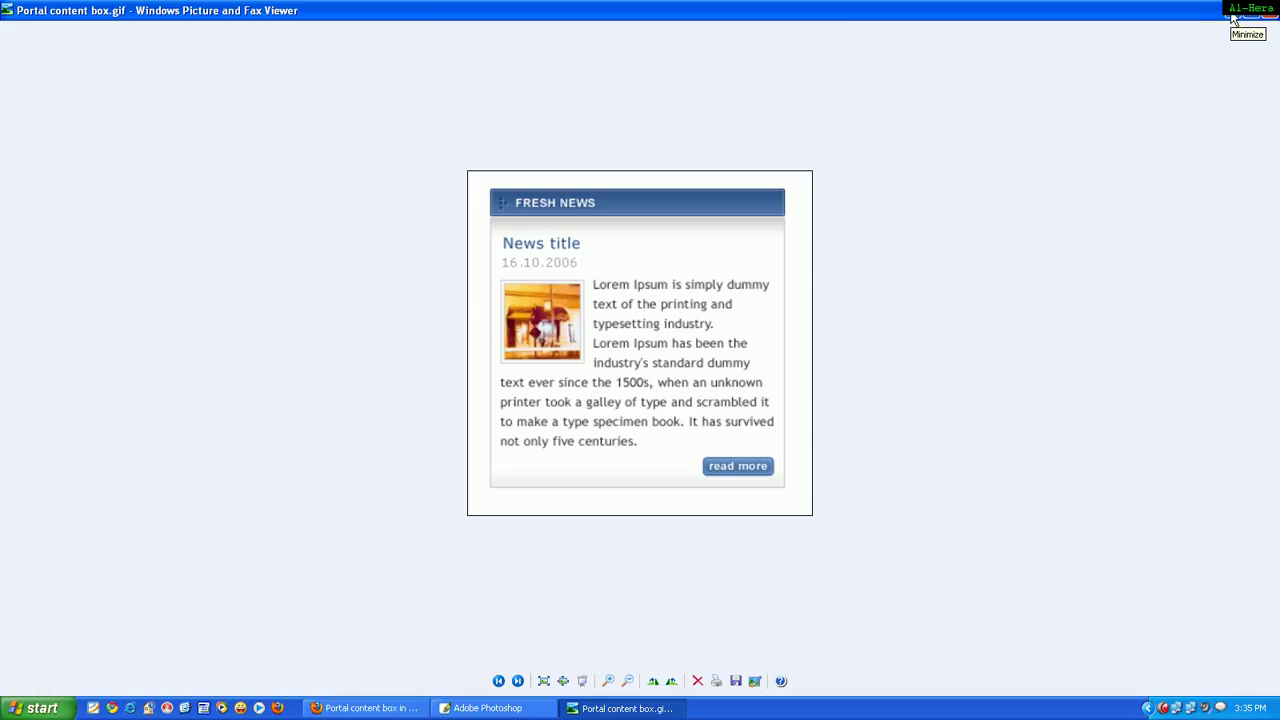
Put the reference image away, create a new document from the 800 x 600 preset, and maximize its window.
click(1233, 18)
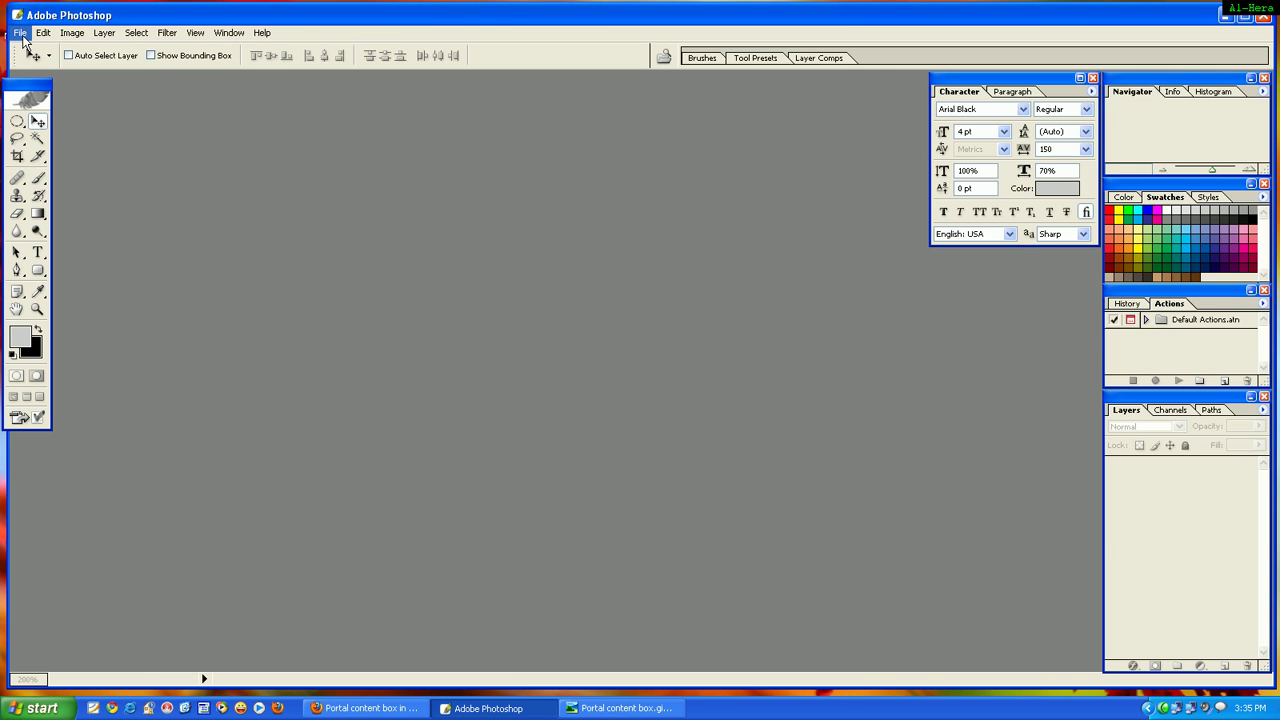
click(21, 33)
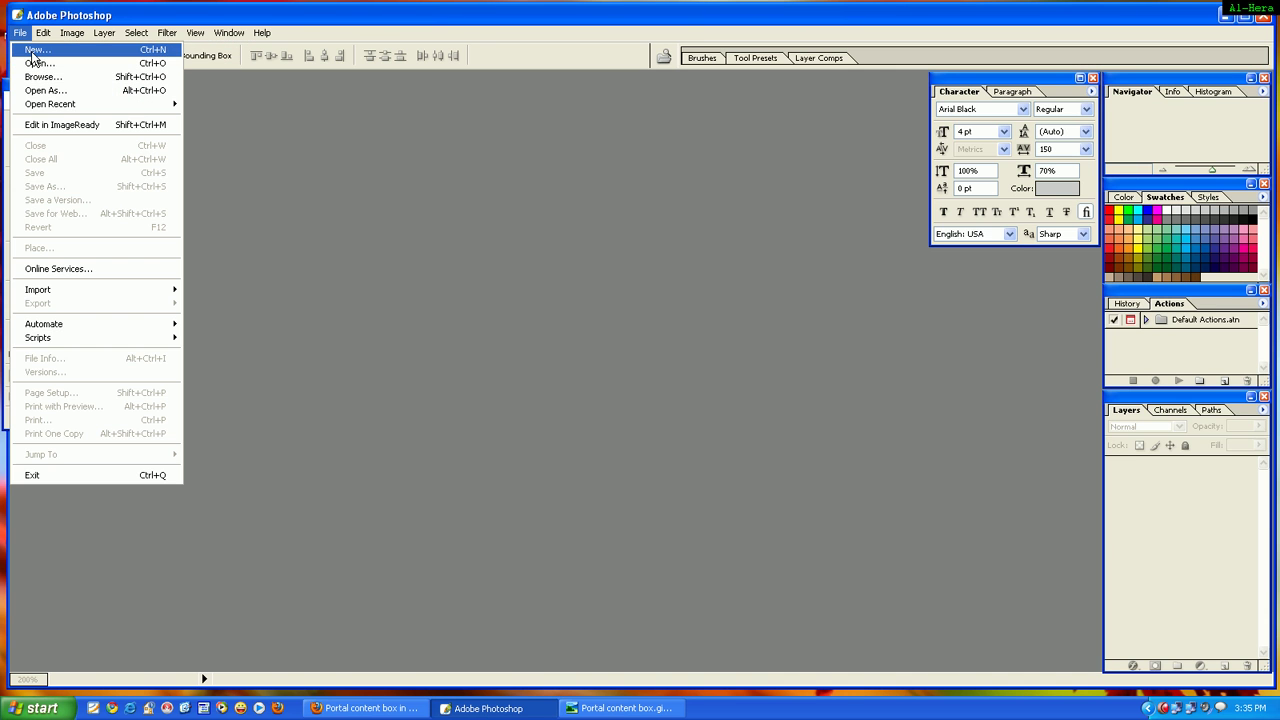
click(33, 51)
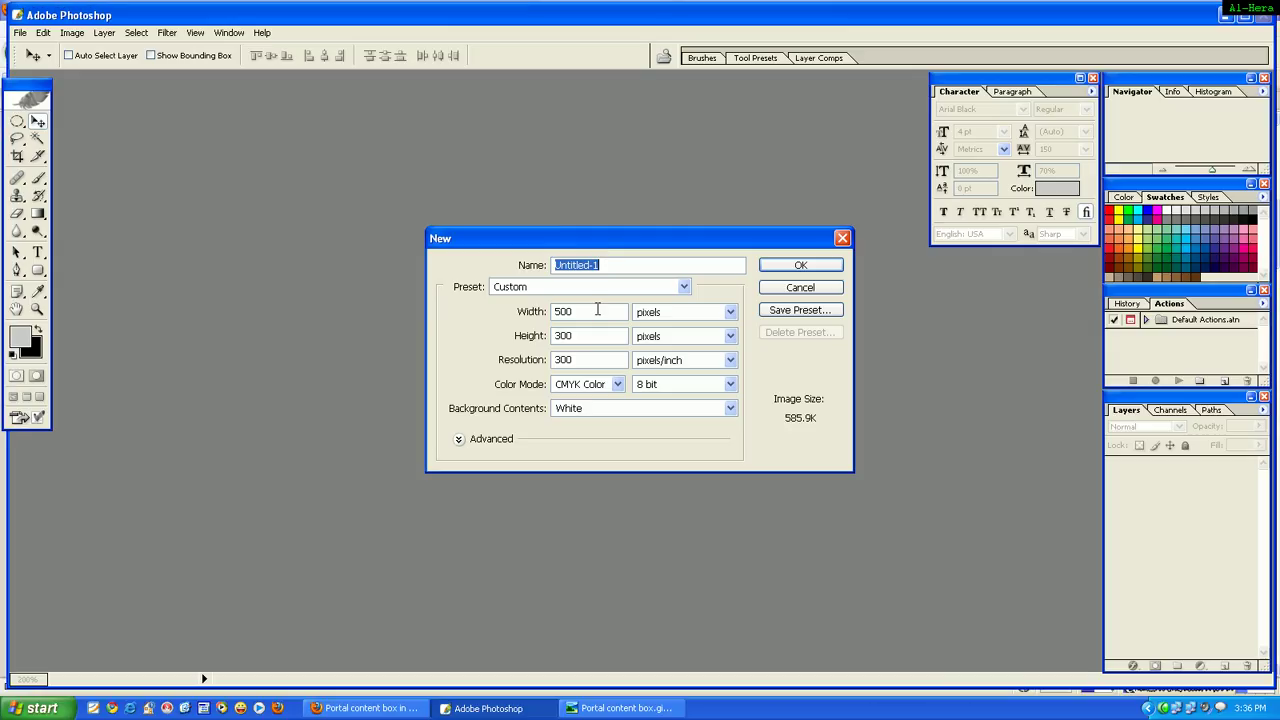
click(668, 292)
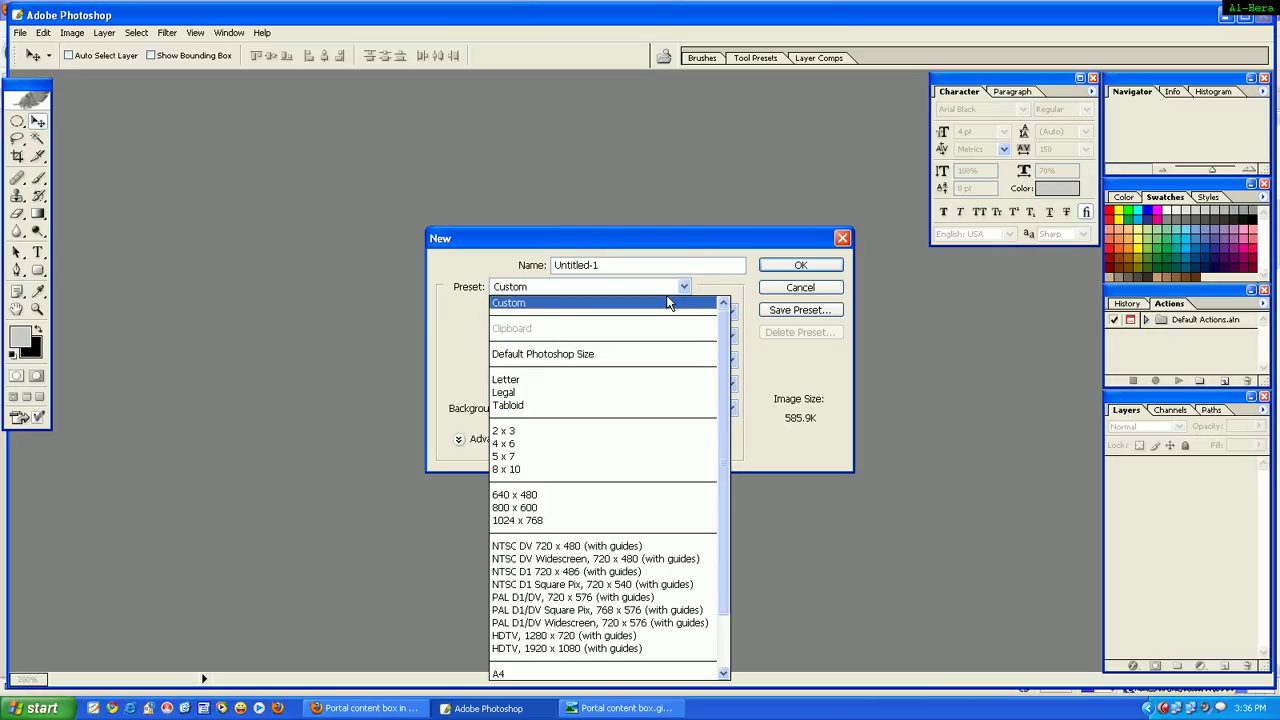
click(642, 508)
click(801, 266)
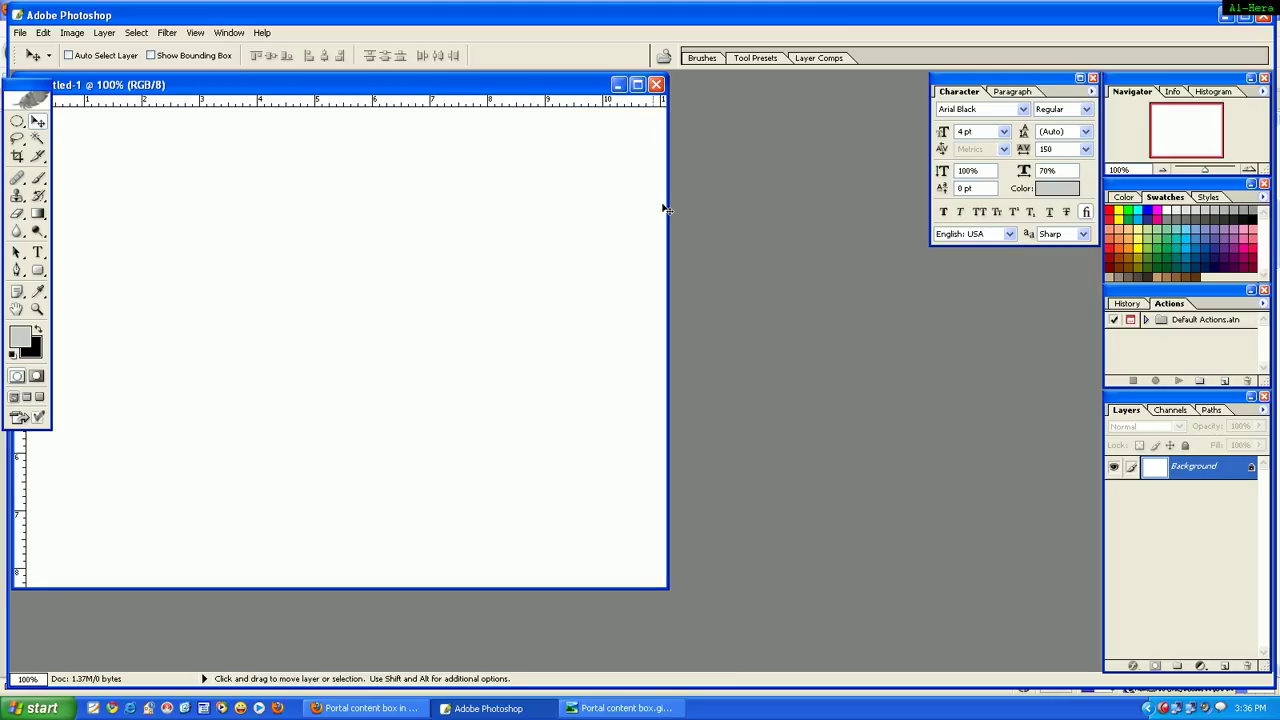
click(637, 84)
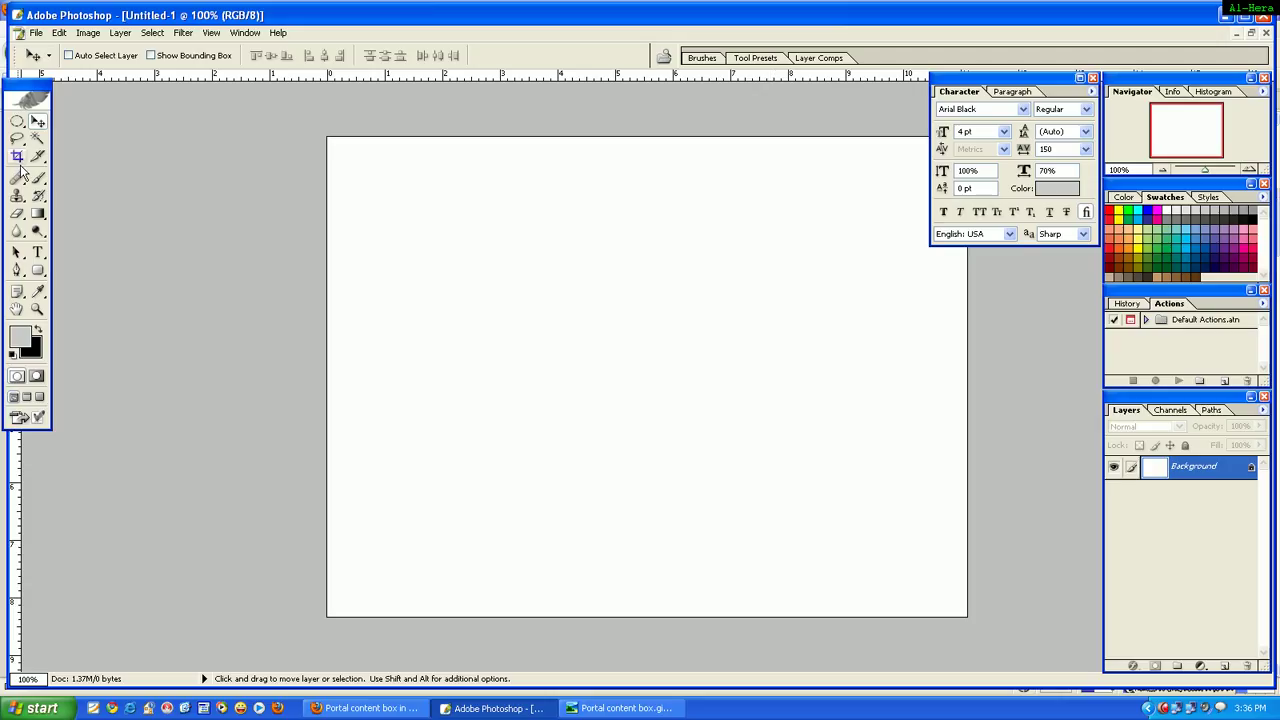
Draw a thin horizontal rectangular selection, about 4.1 by 0.4 inches, near the middle of the canvas.
drag(17, 124, 70, 121)
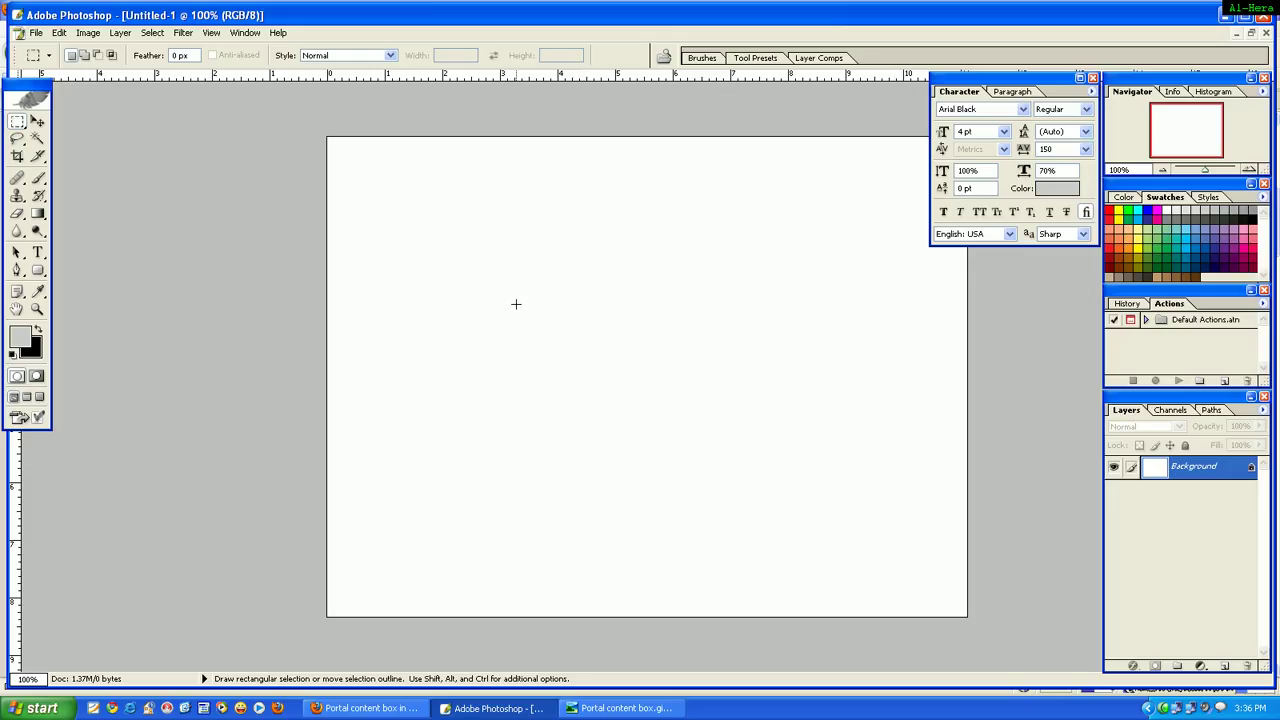
drag(572, 373, 730, 376)
right_click(677, 367)
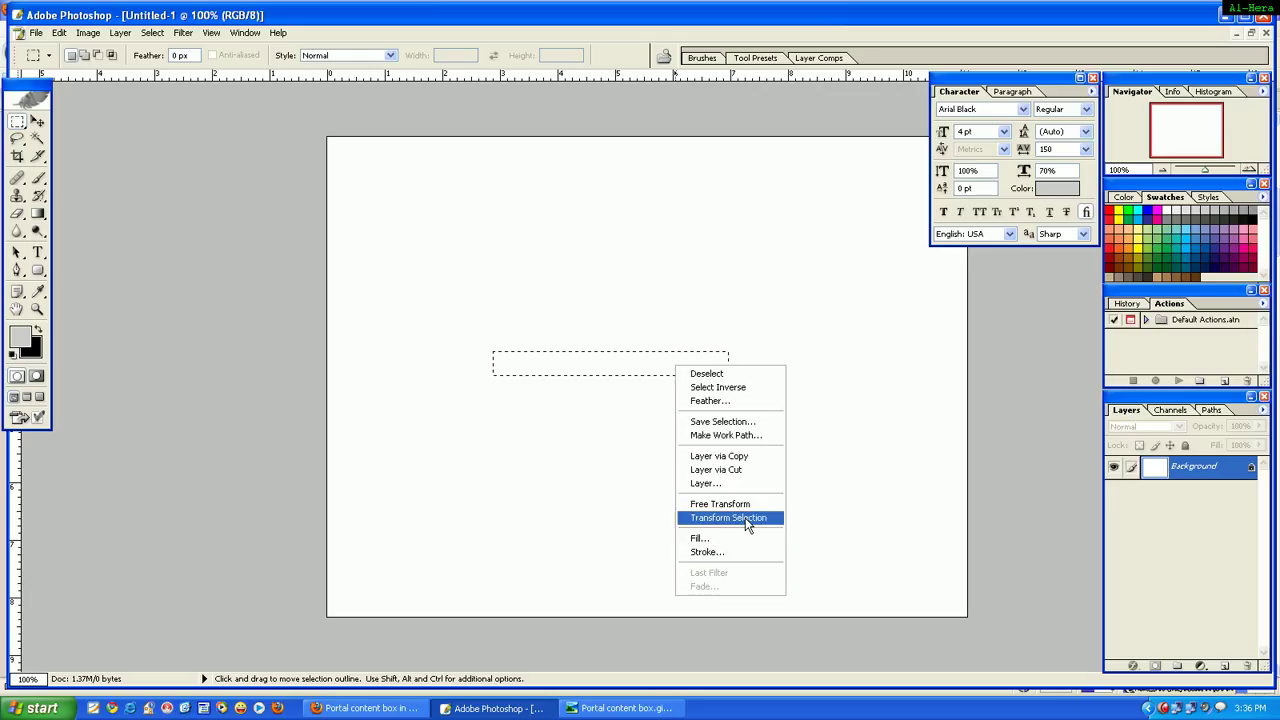
click(590, 368)
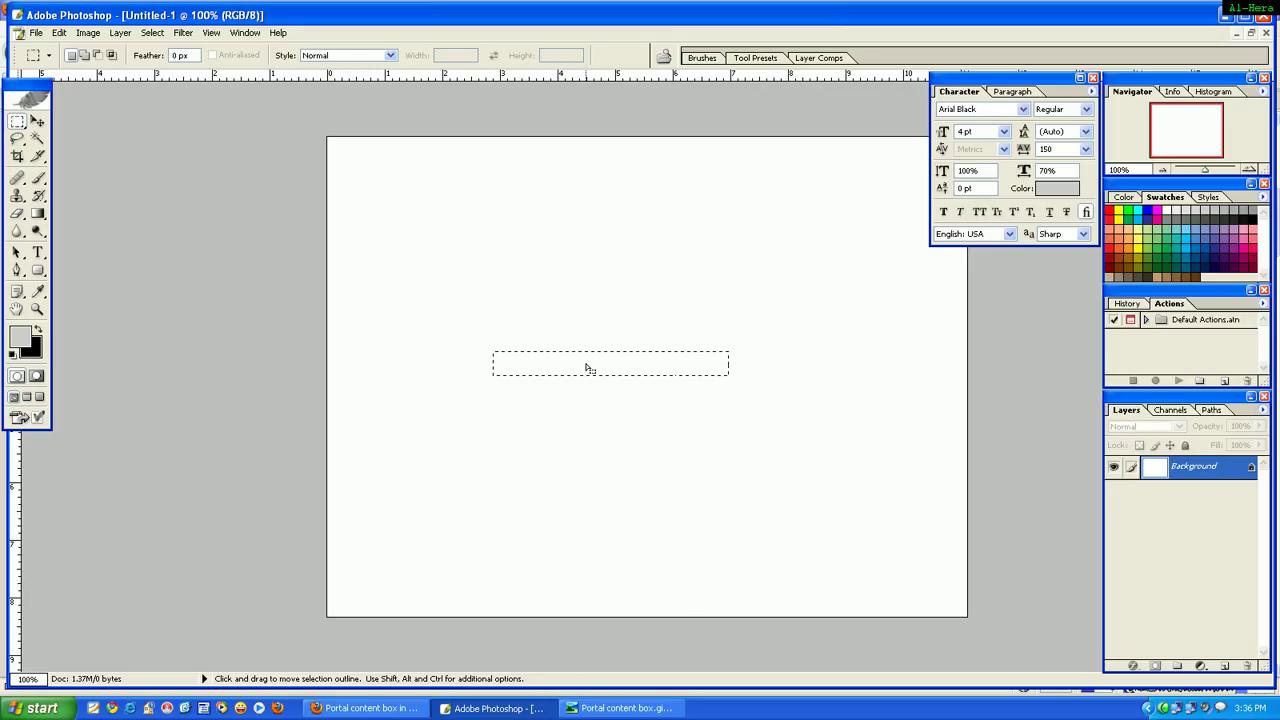
Set the background color to 204b86 and fill the bar-shaped selection with it.
click(36, 350)
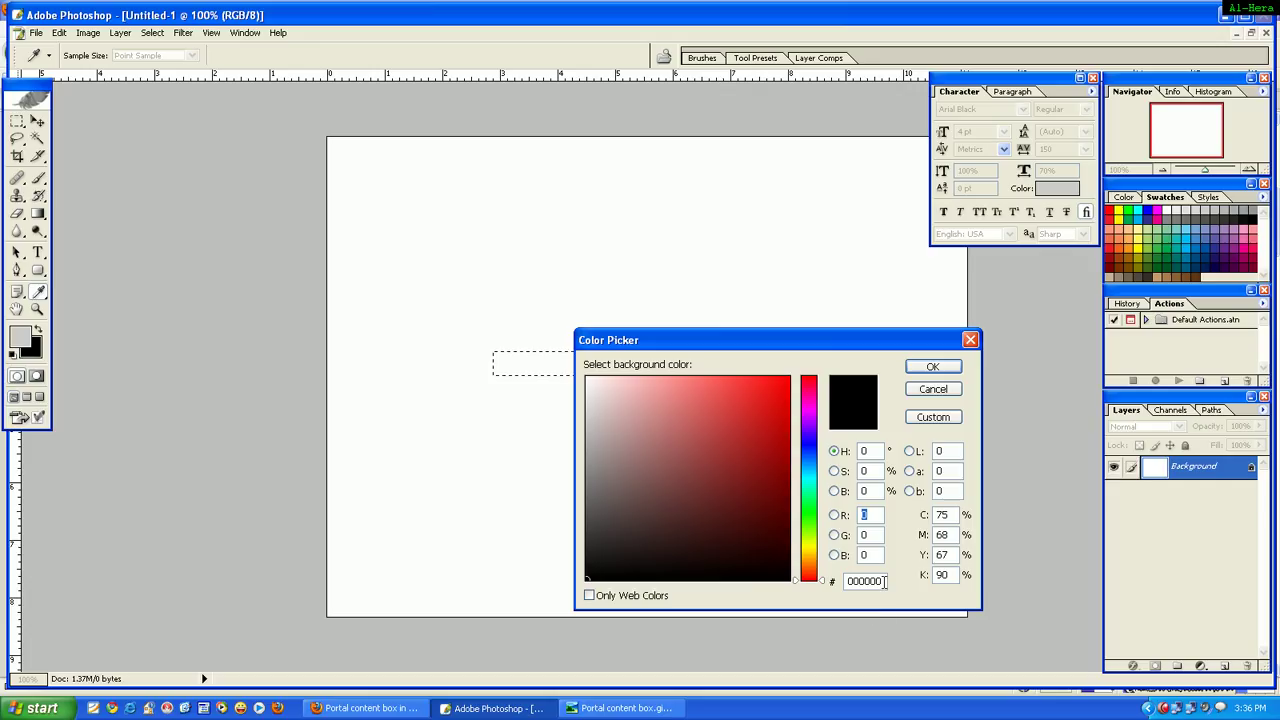
double_click(884, 581)
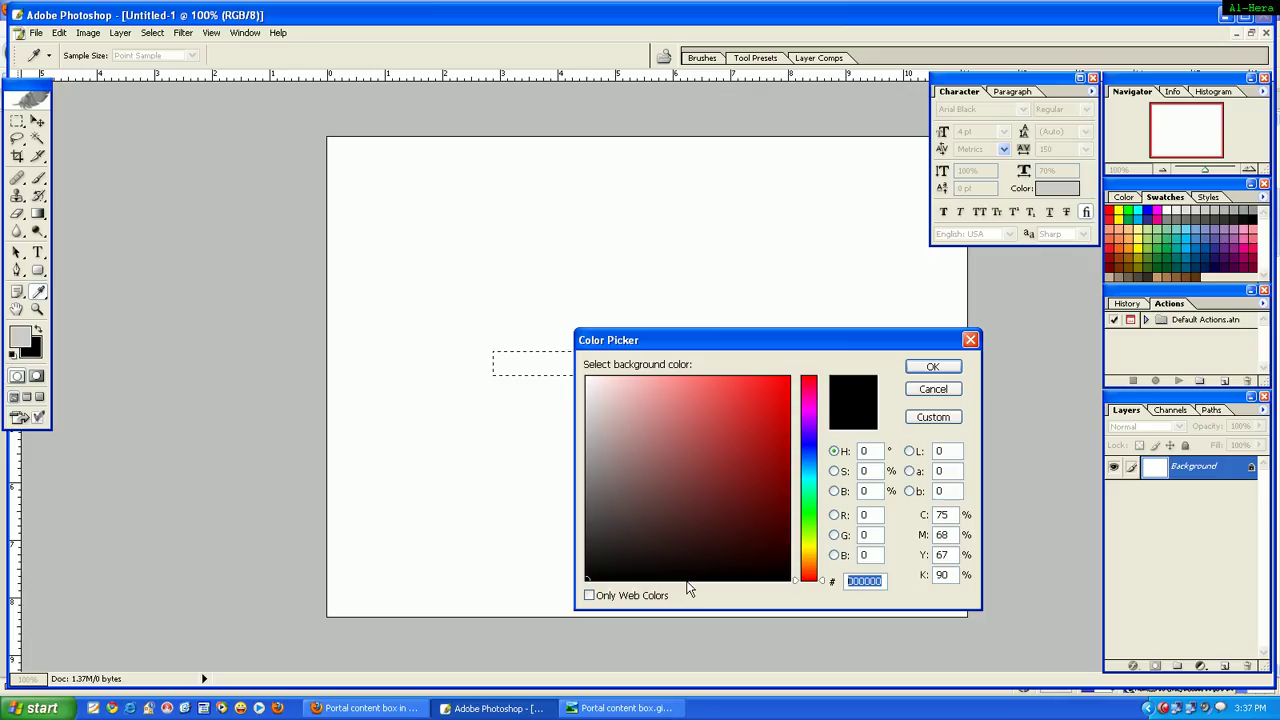
text(20)
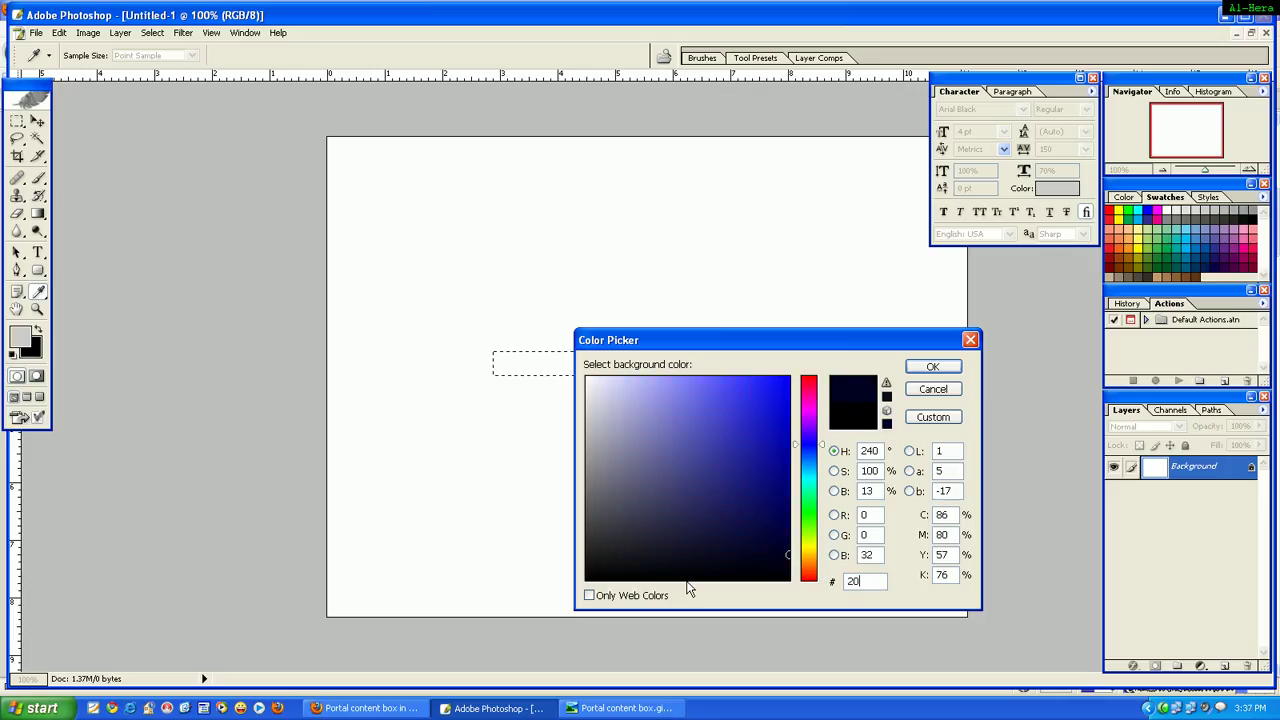
text(4)
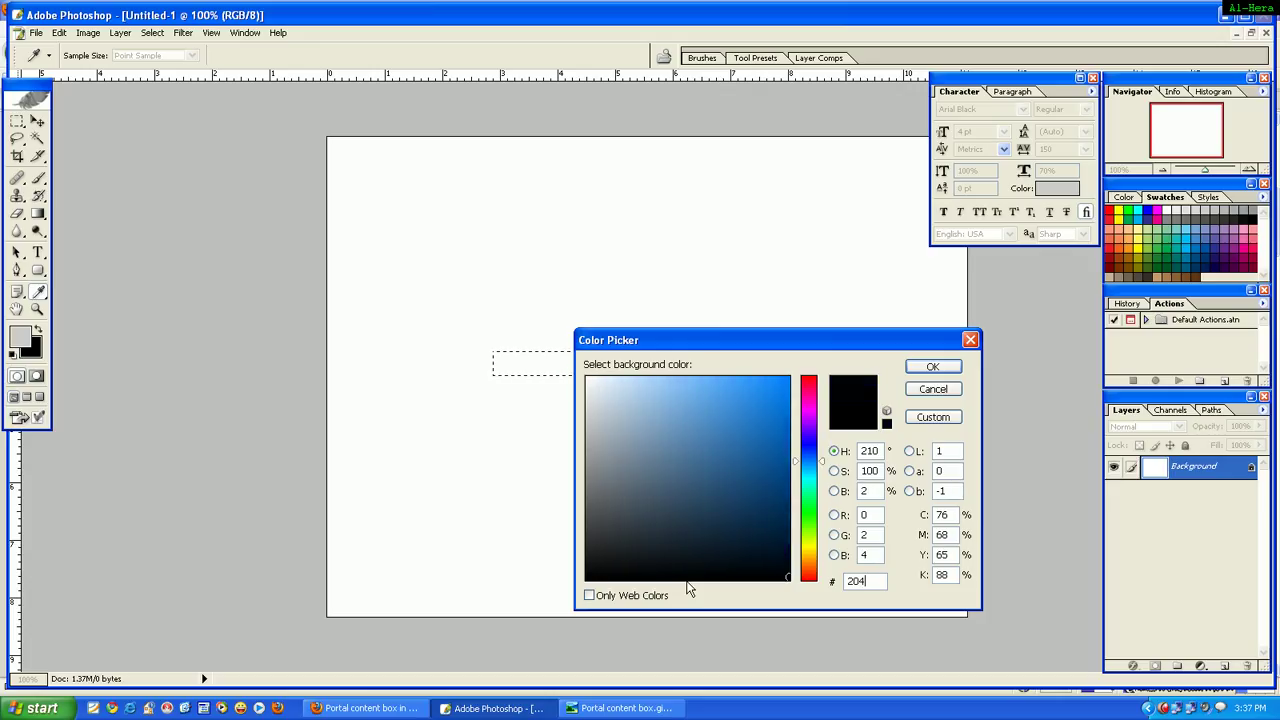
text(b86)
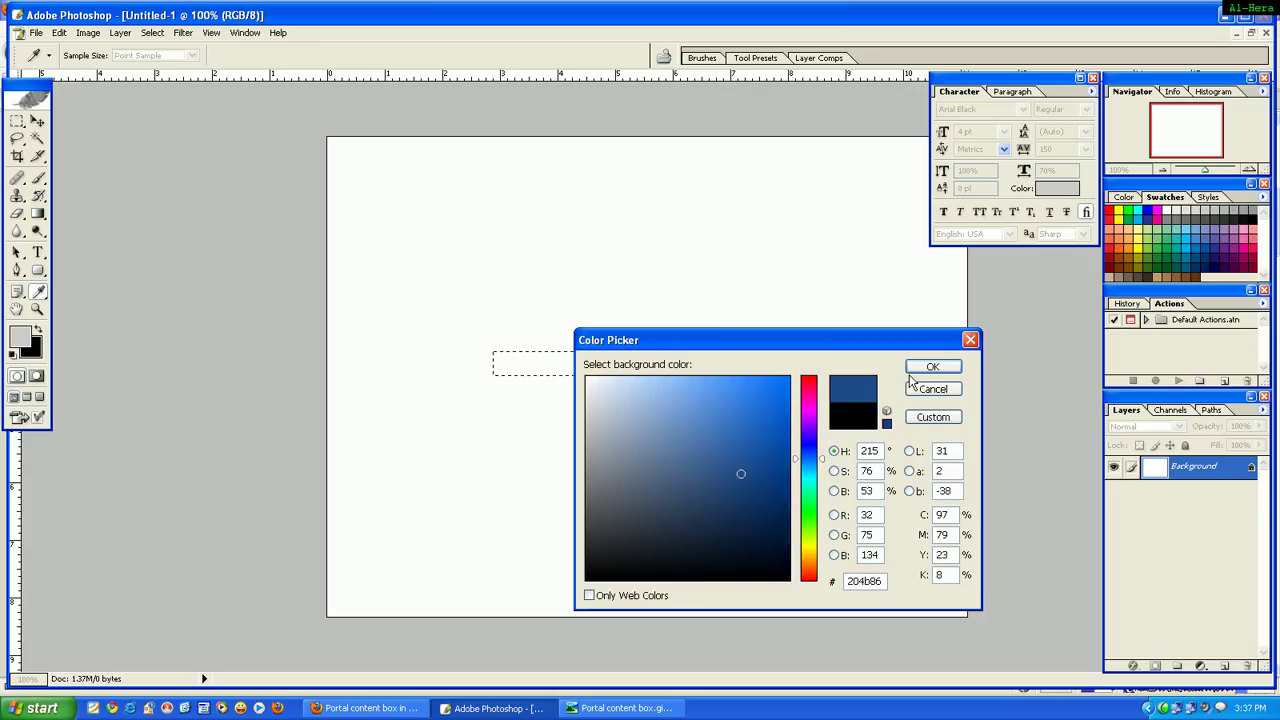
click(940, 368)
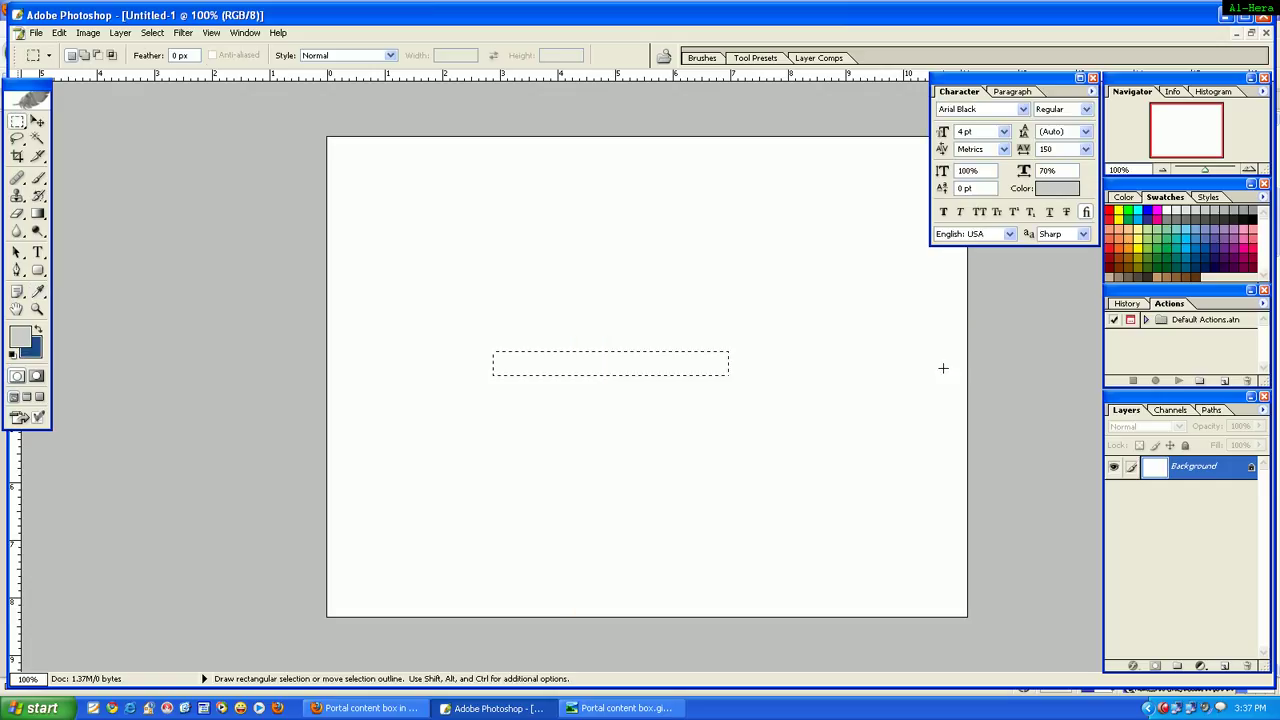
key(alt+BackSpace)
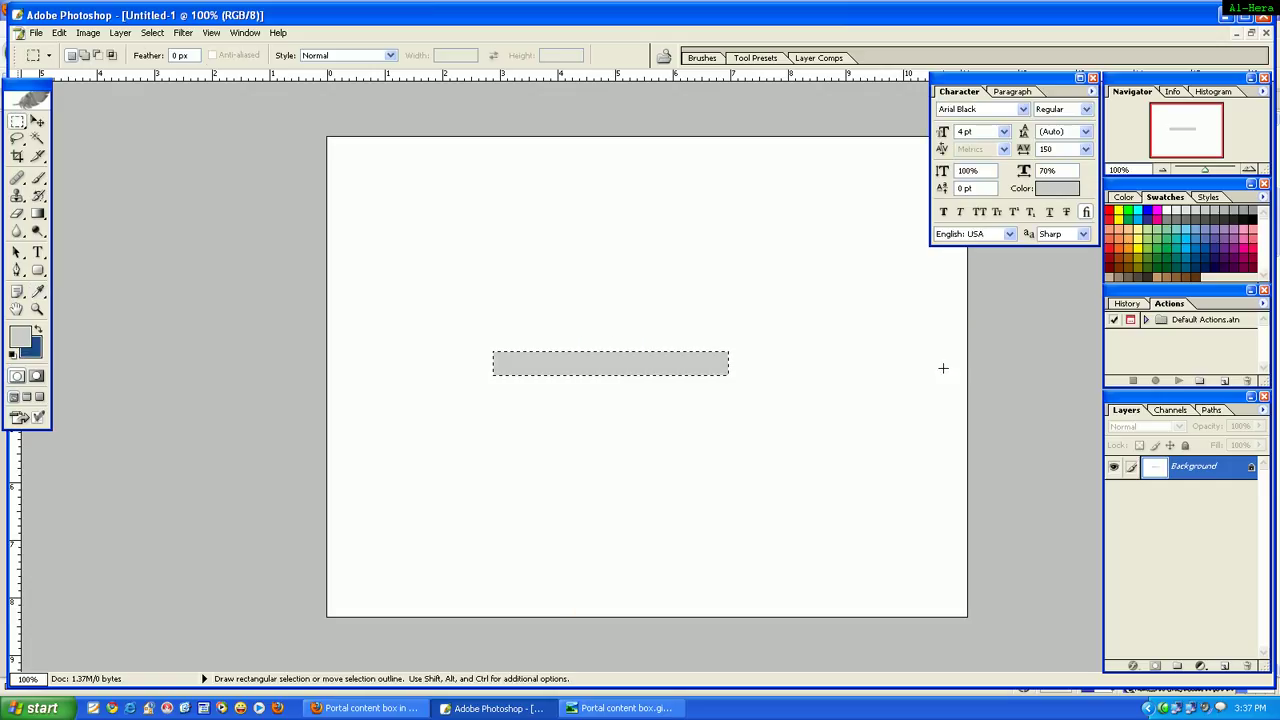
key(ctrl+BackSpace)
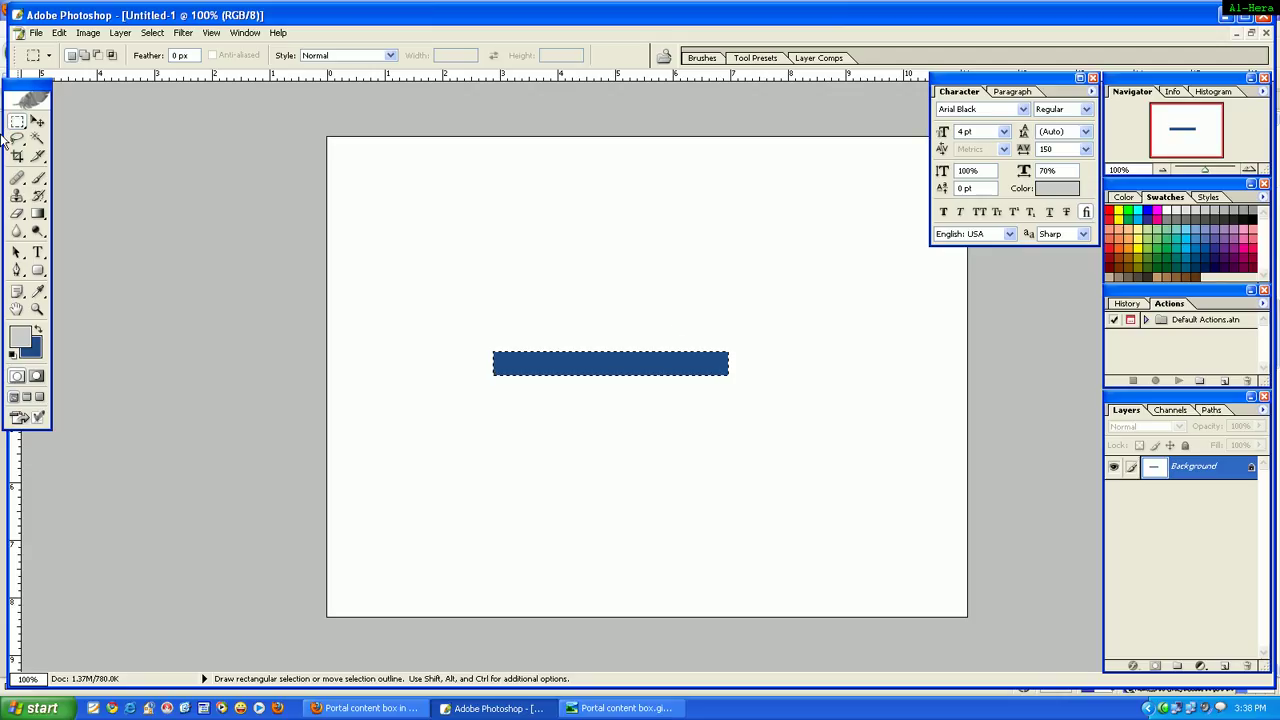
Apply a Fill to the selection using the Color contents option, Color blending mode and 100% opacity.
right_click(623, 370)
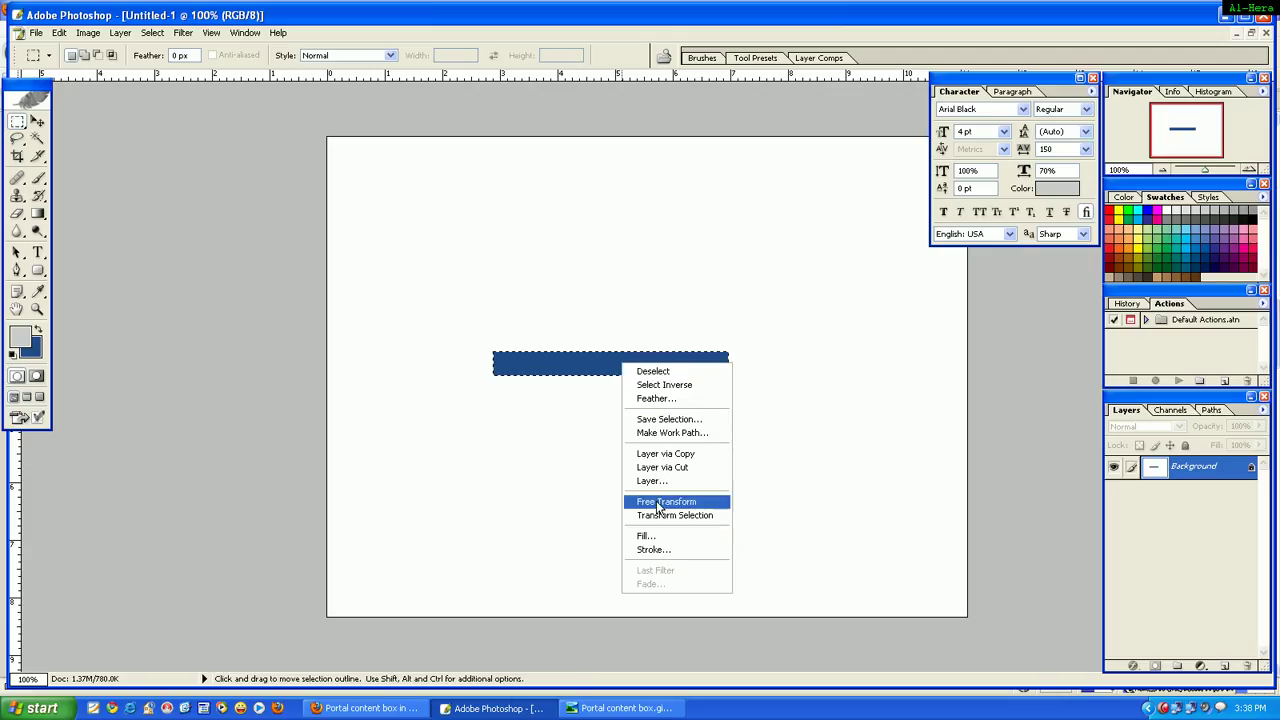
click(660, 531)
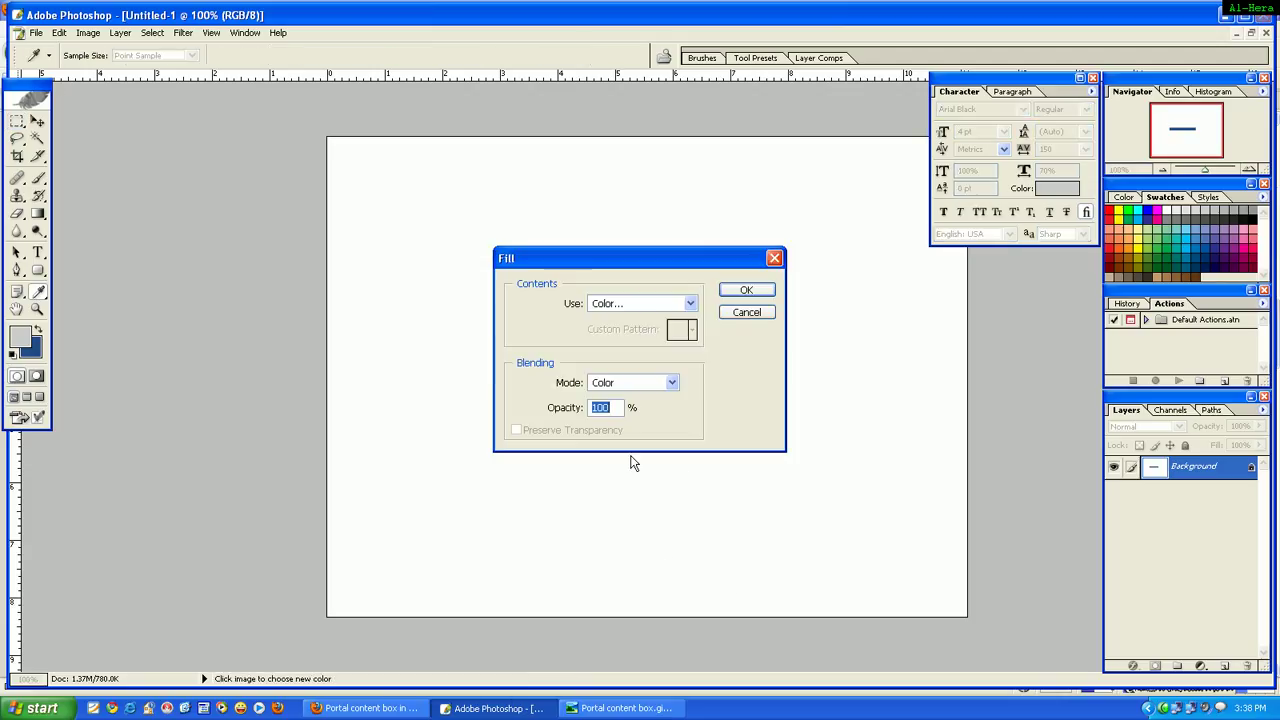
click(748, 290)
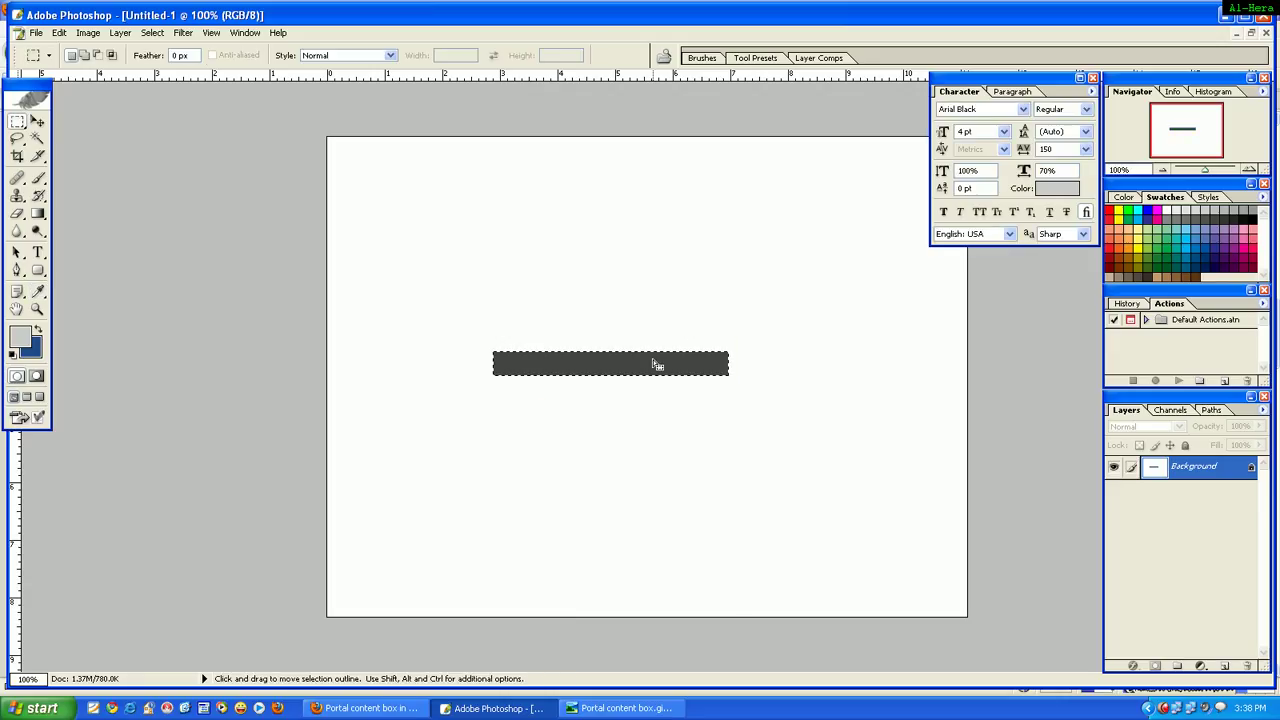
Create a new layer and fill the bar selection on it with the blue background color.
right_click(657, 363)
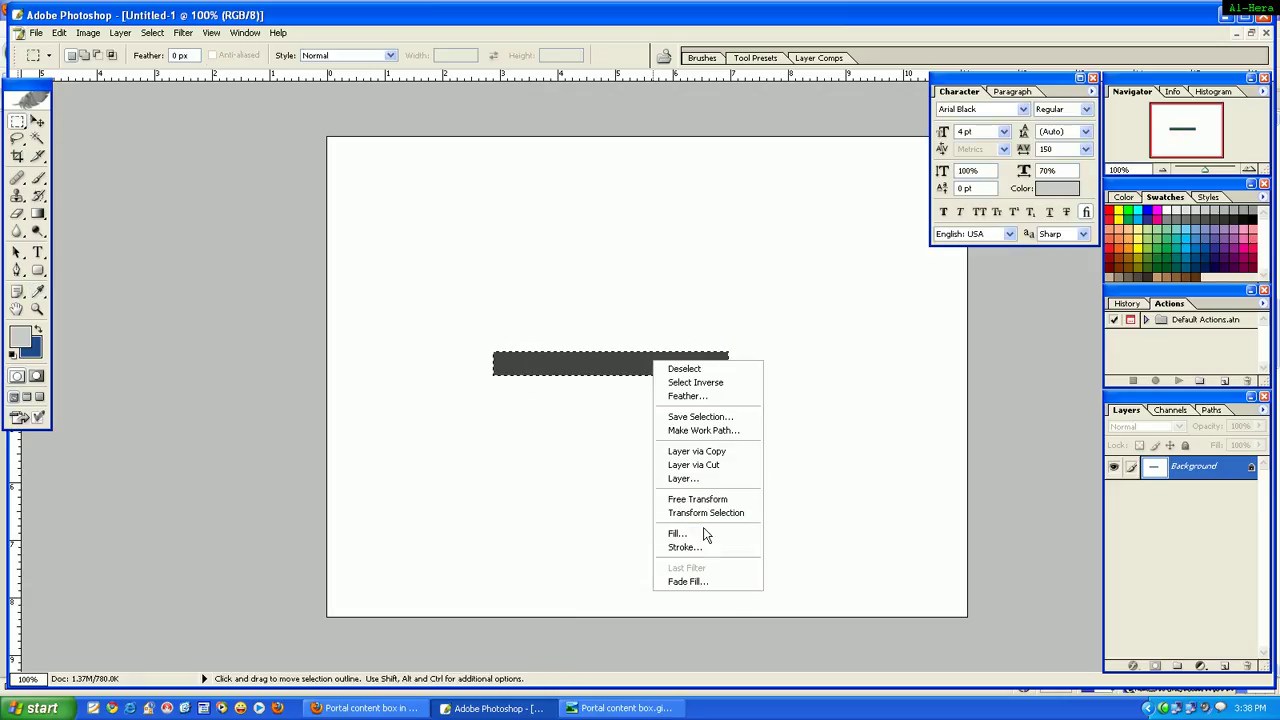
click(683, 478)
click(778, 330)
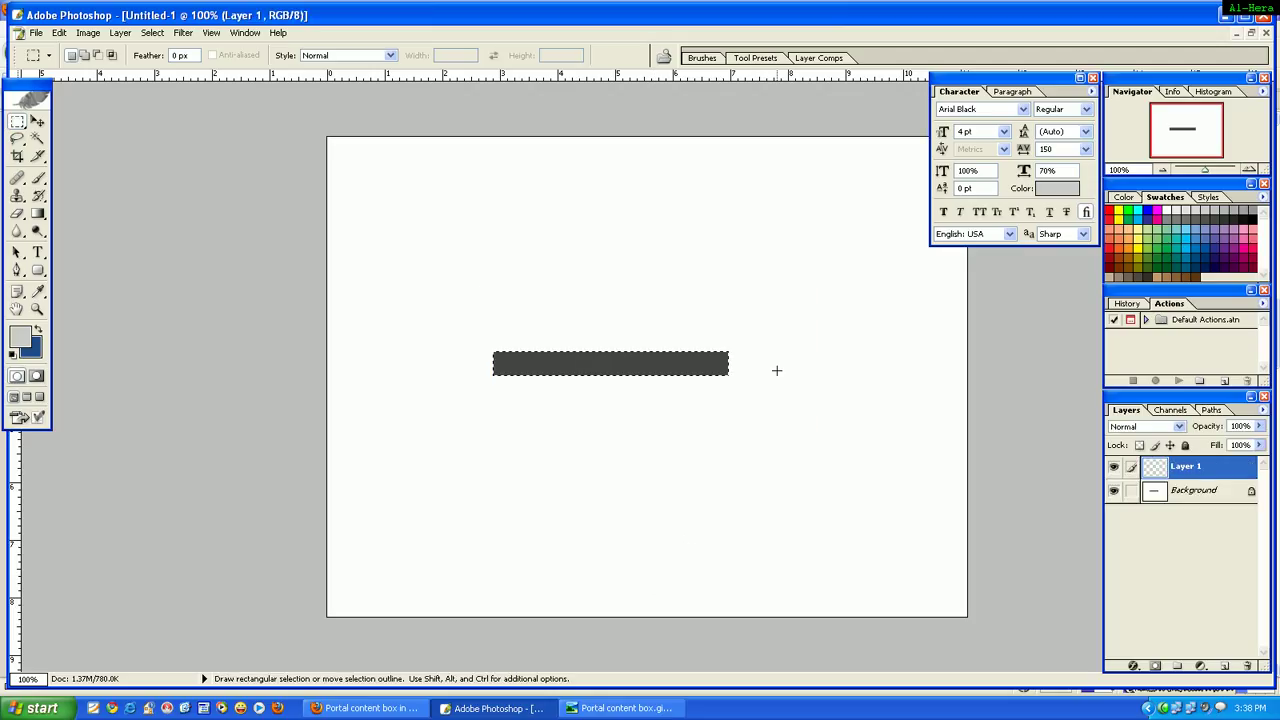
key(ctrl+BackSpace)
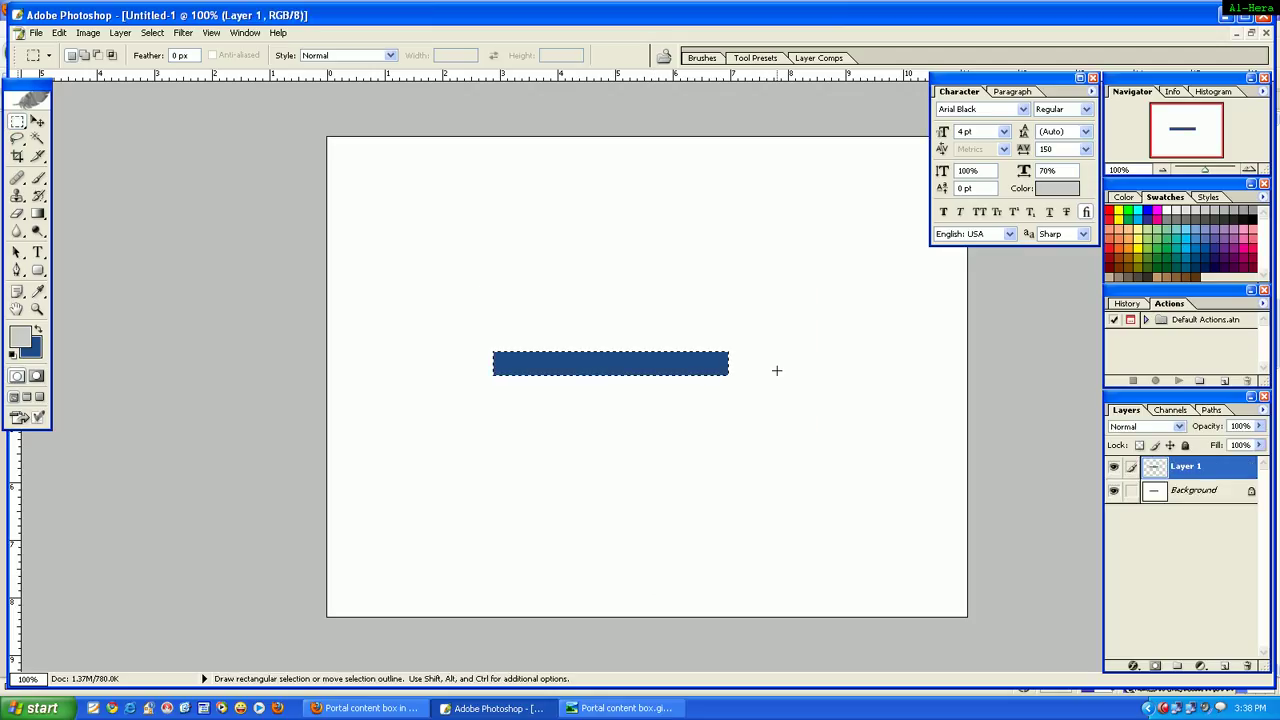
Add an Inner Glow to the blue bar's layer with 57% opacity, color ffffff and a size of 1 px.
click(120, 32)
mouse_move(192, 112)
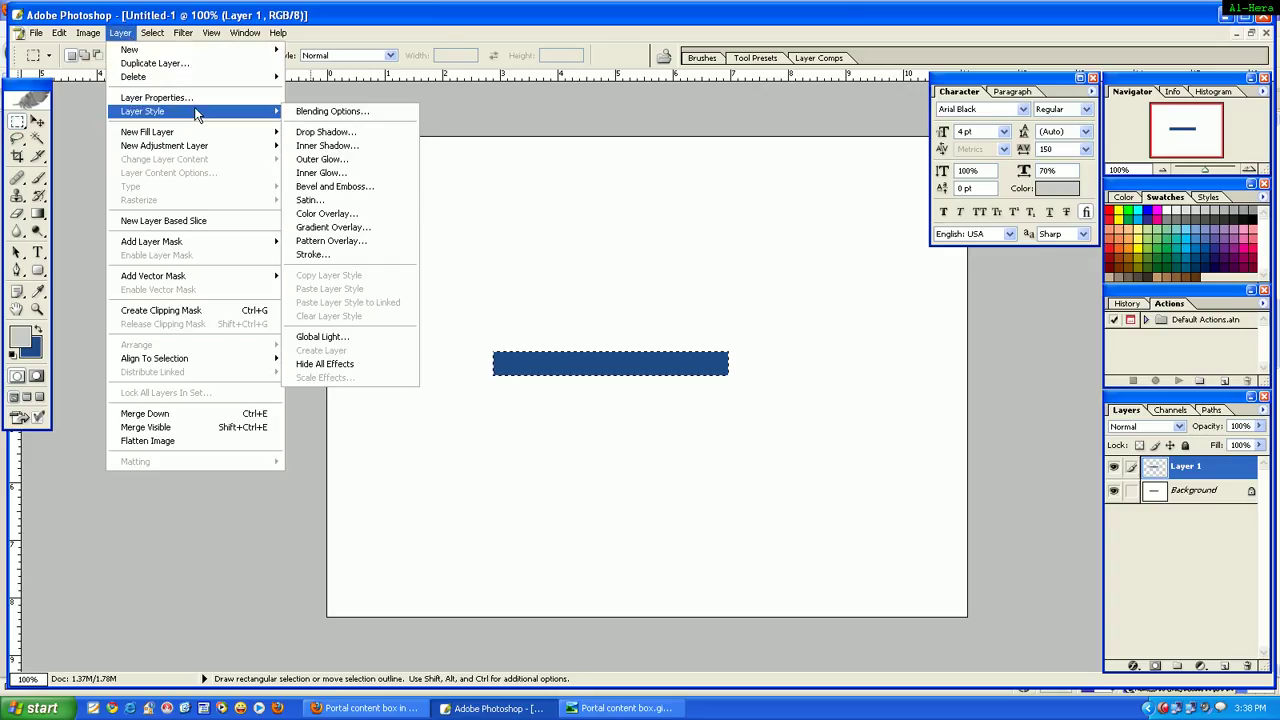
click(360, 173)
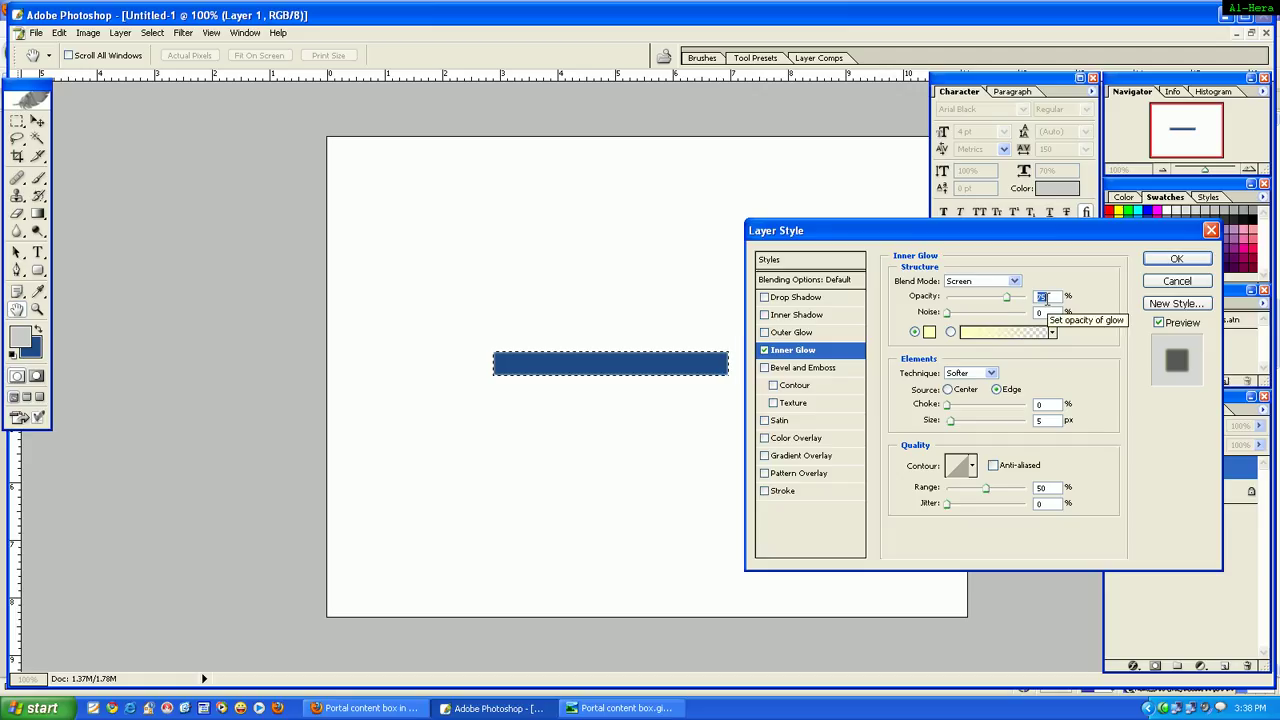
text(57)
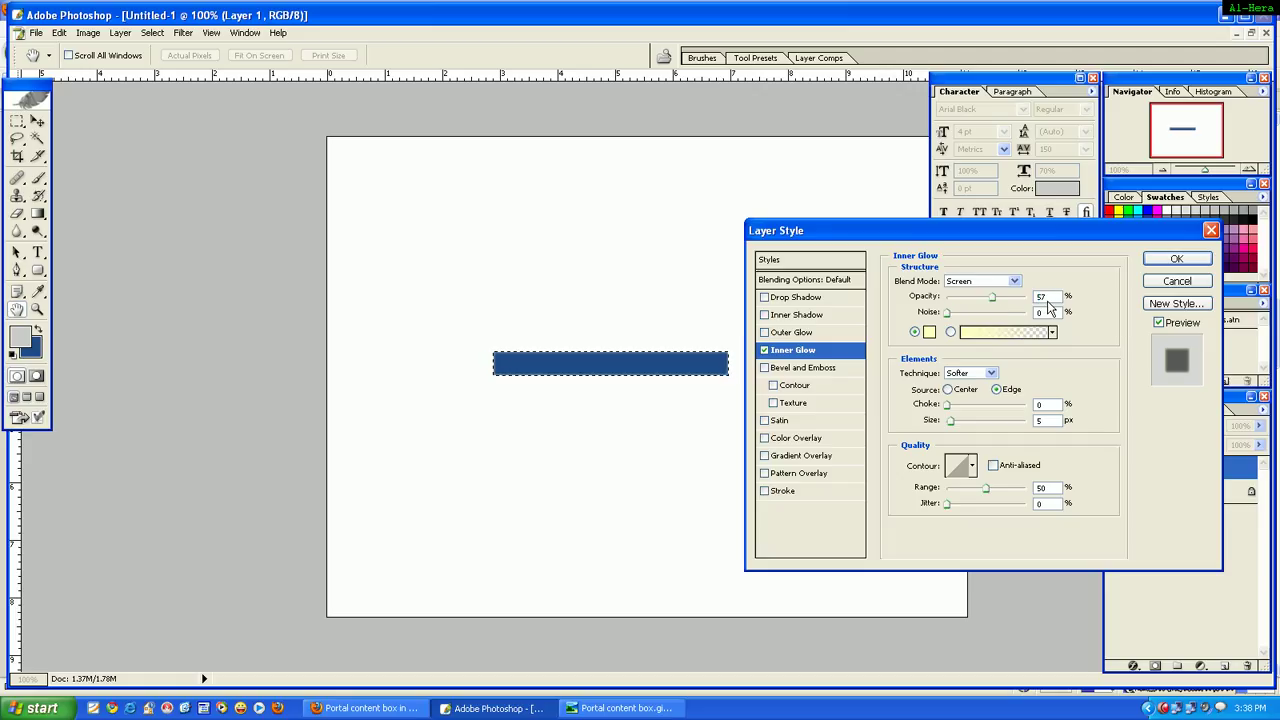
click(929, 332)
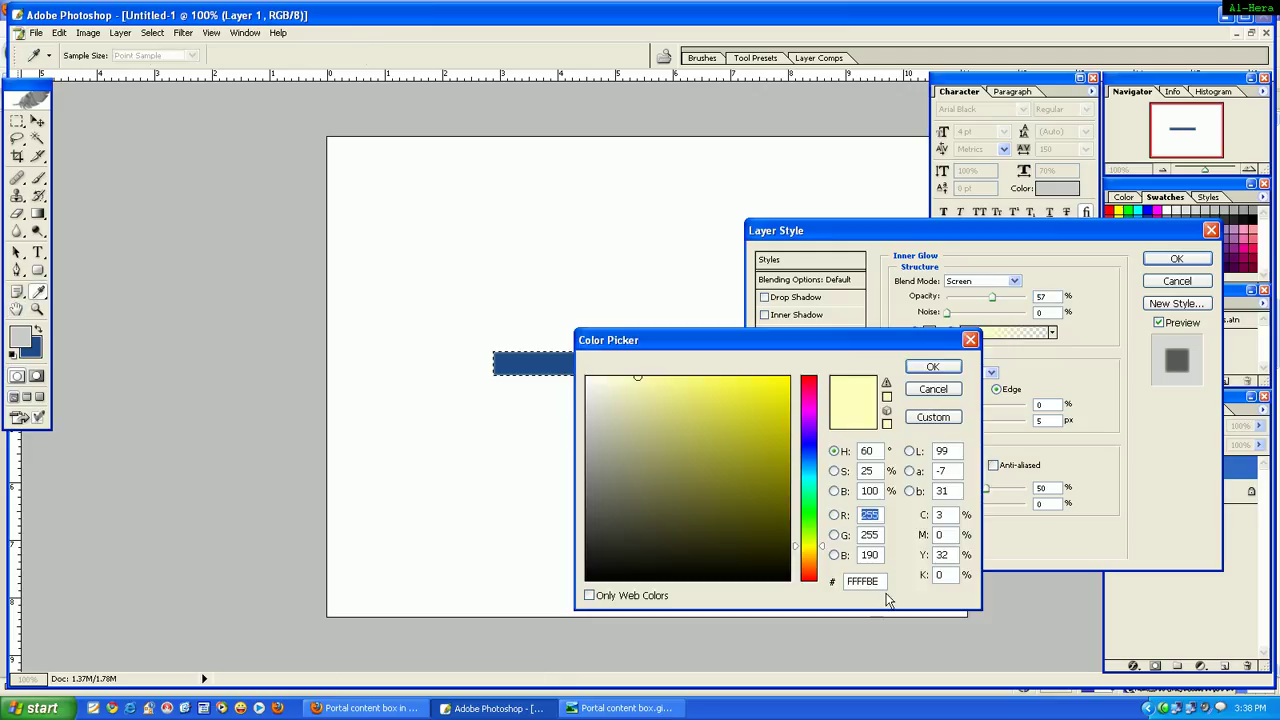
drag(880, 580, 729, 586)
text(ffff)
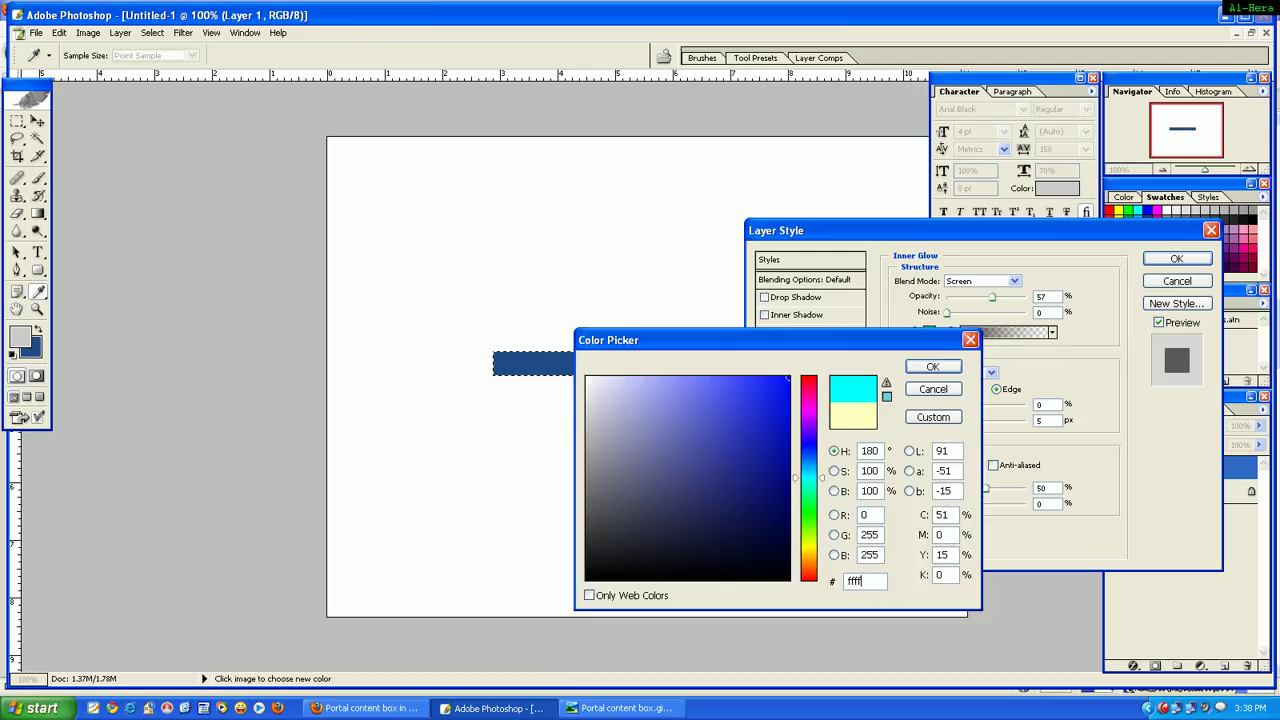
text(ff)
click(933, 367)
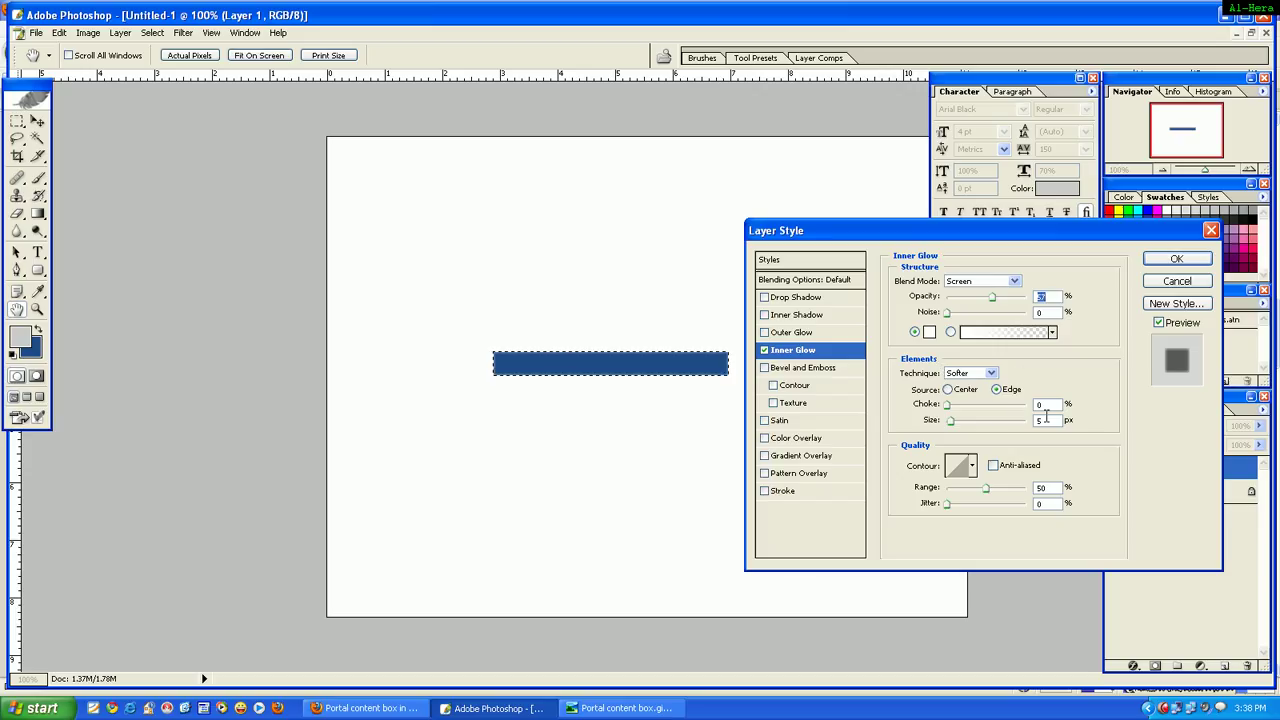
drag(1046, 420, 1032, 420)
text(1)
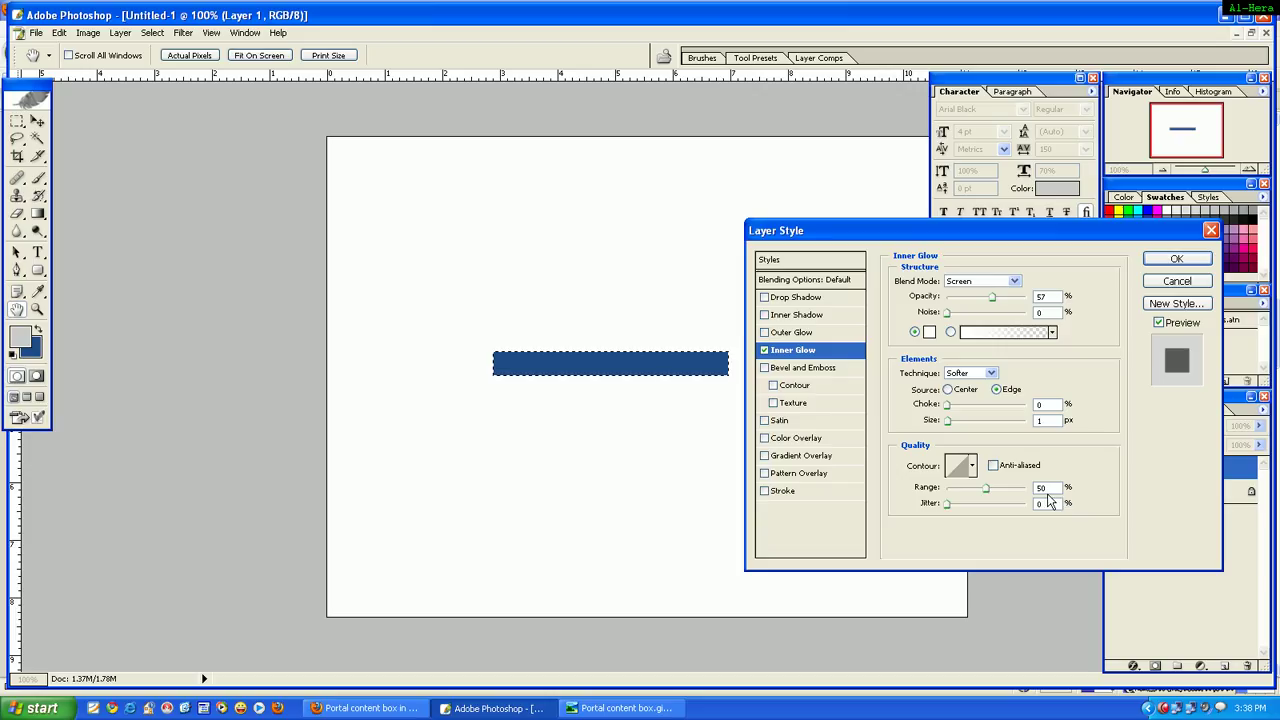
click(1174, 260)
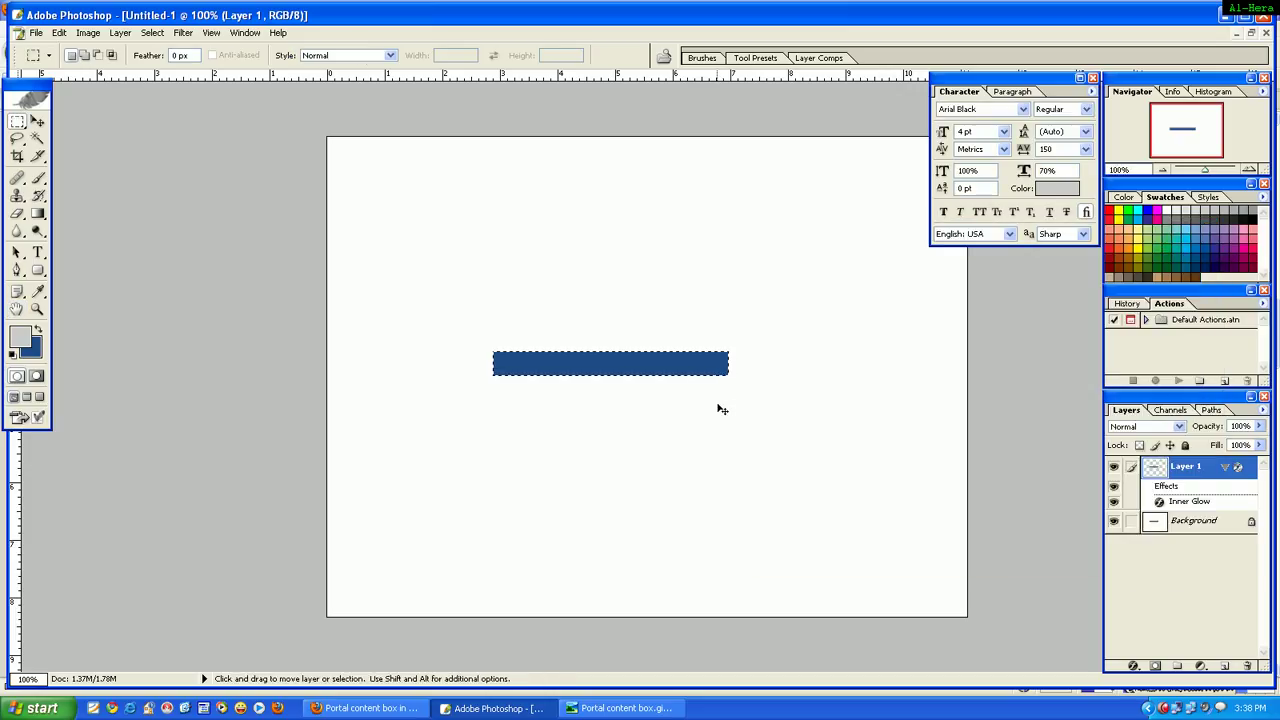
Add a Gradient Overlay to the blue bar's layer with the gradient reversed and 13% opacity.
click(118, 34)
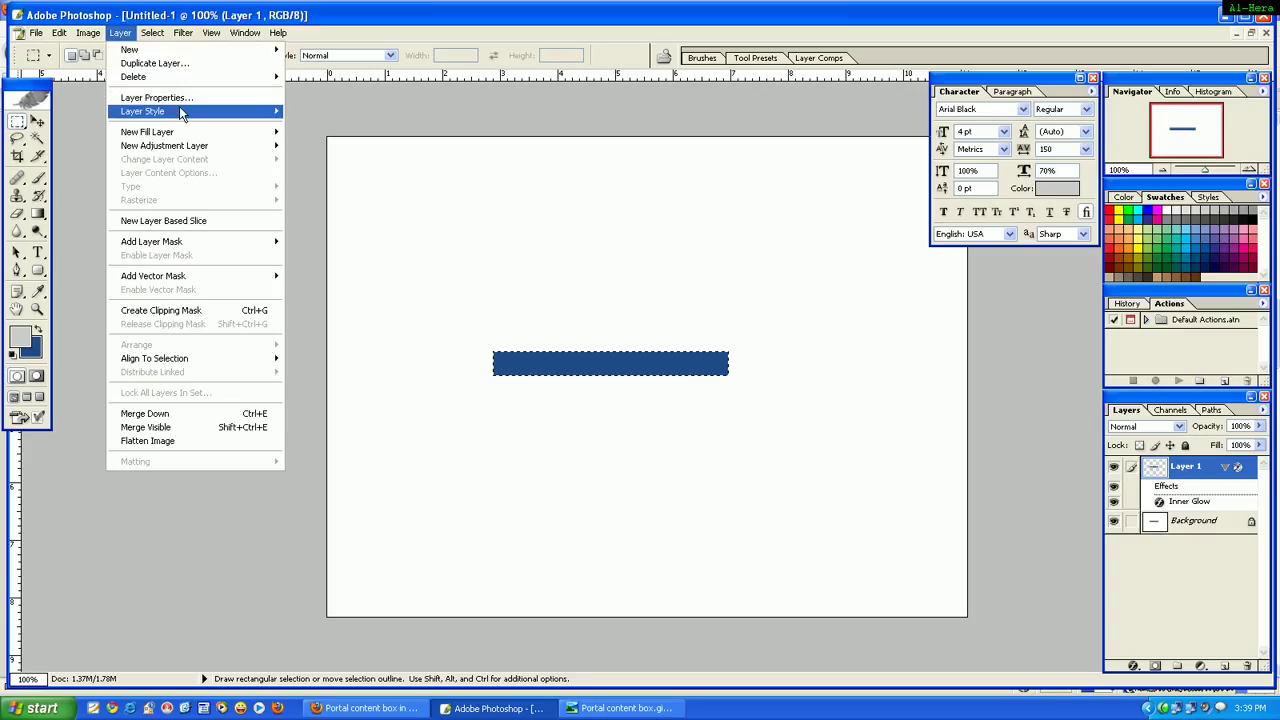
mouse_move(180, 113)
click(334, 232)
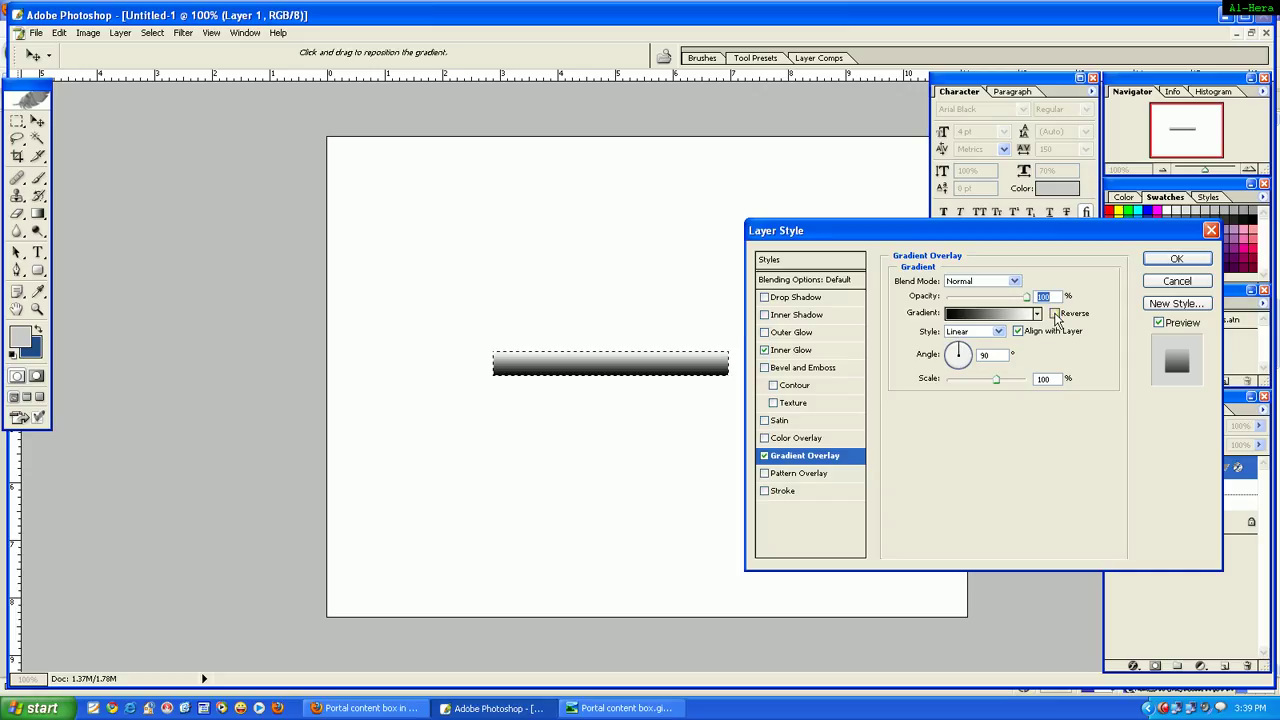
click(1055, 314)
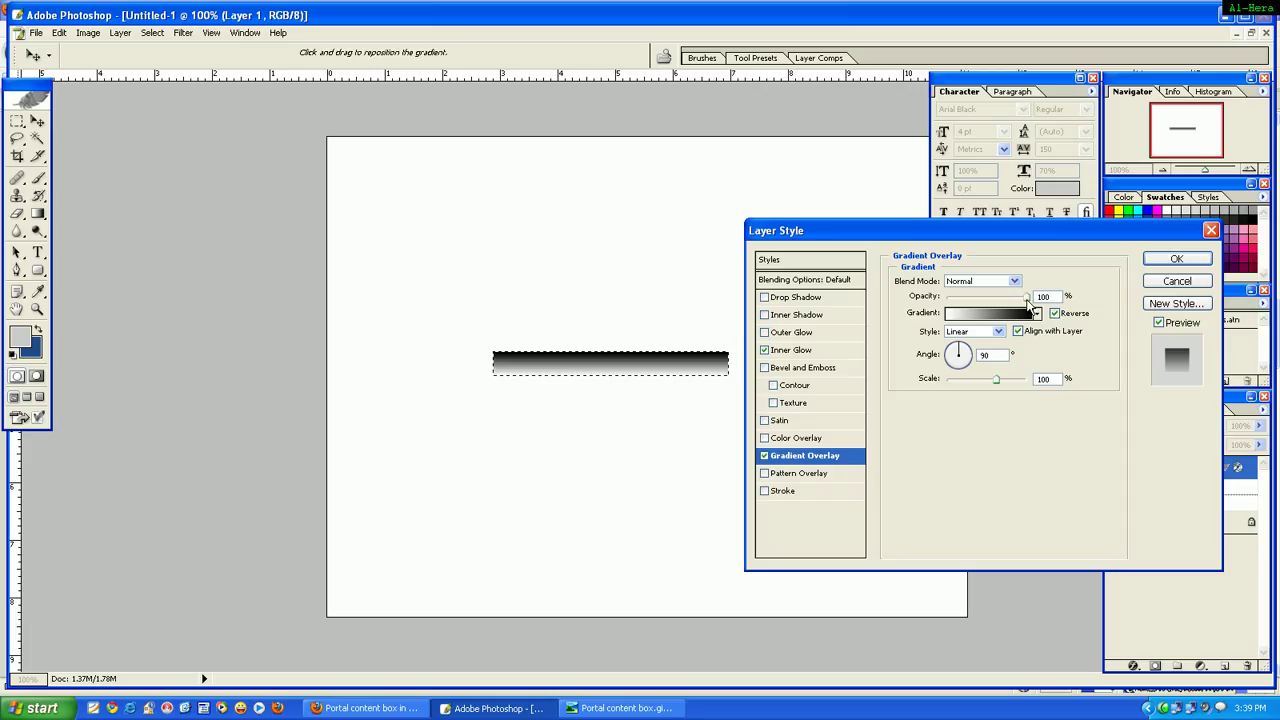
click(1044, 296)
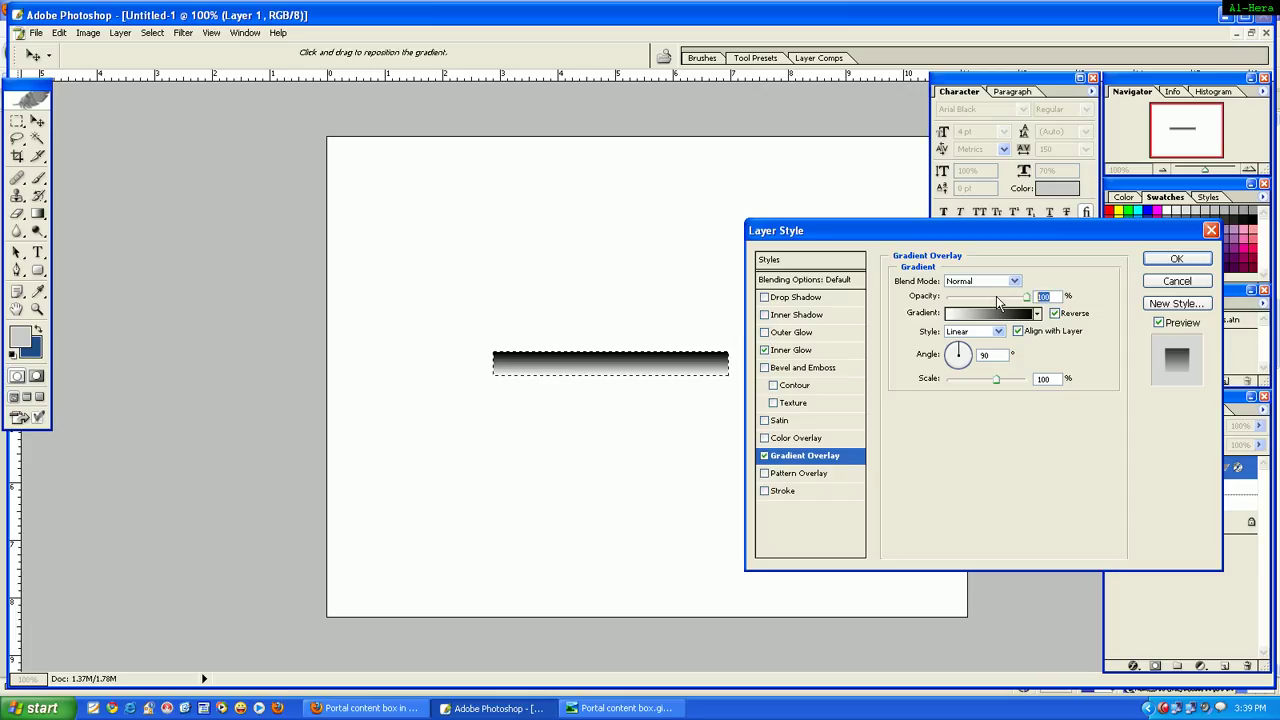
text(13)
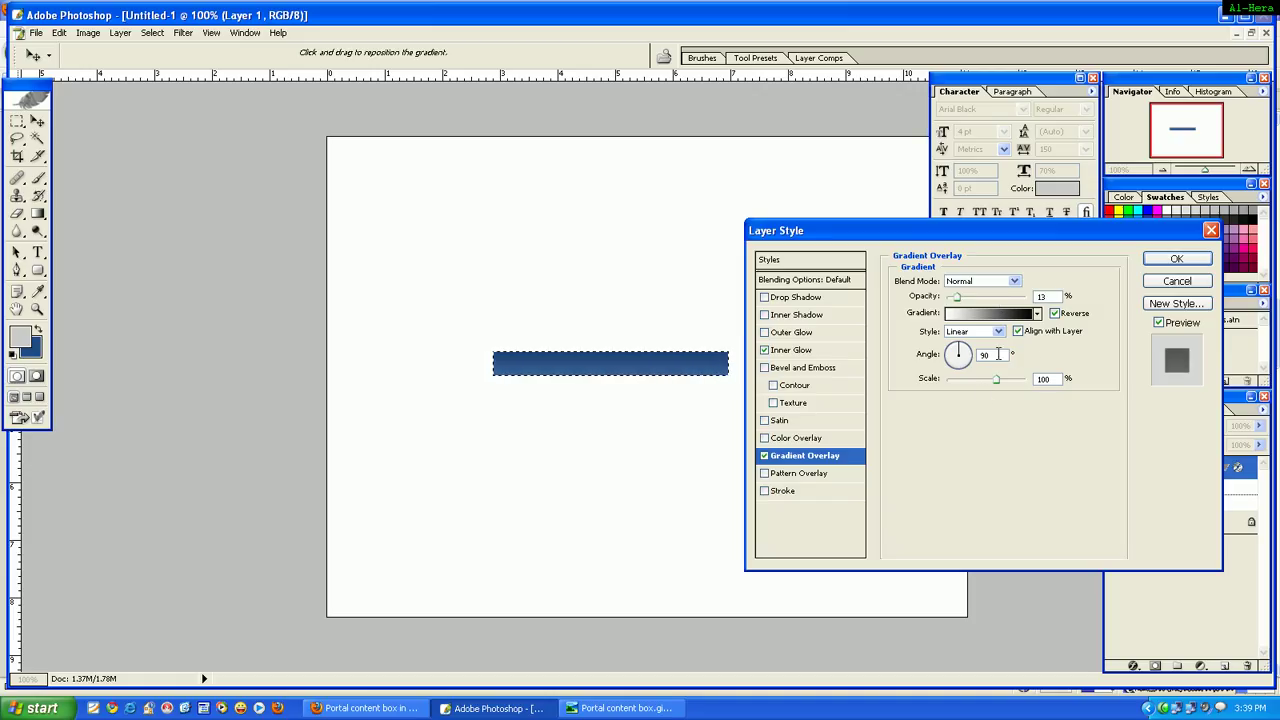
click(1175, 260)
key(ctrl+plus)
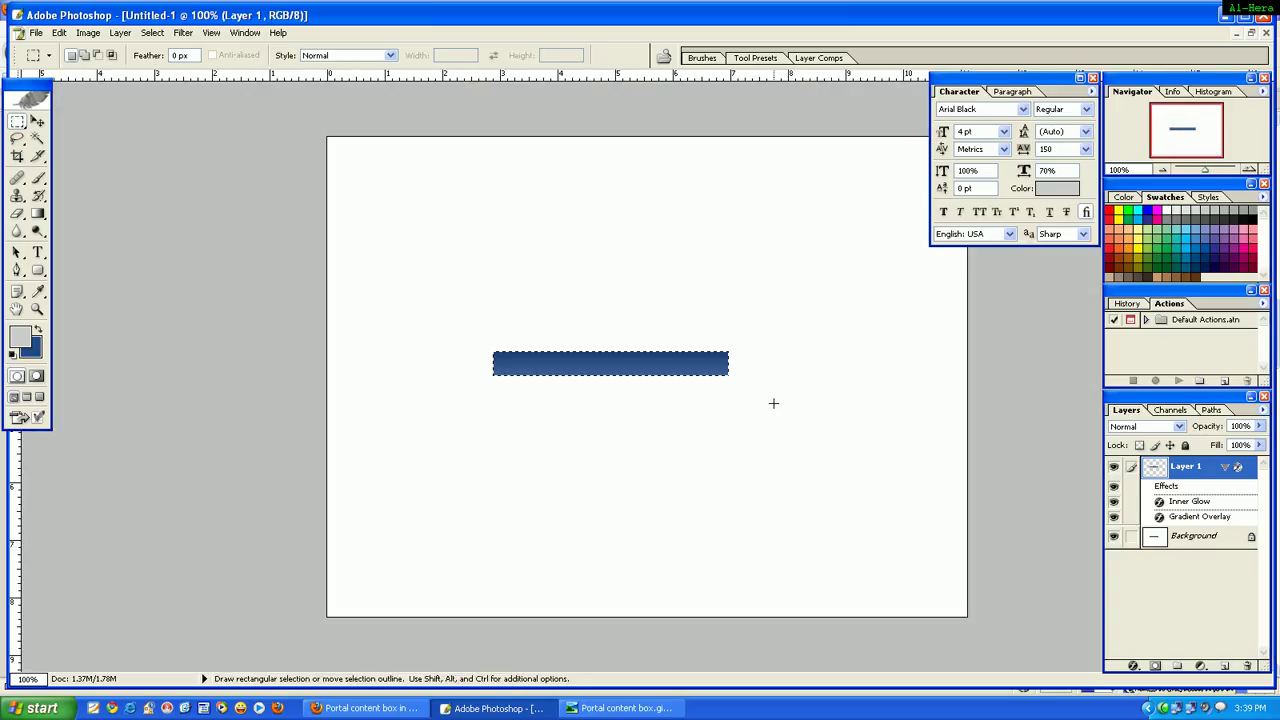
key(ctrl+plus)
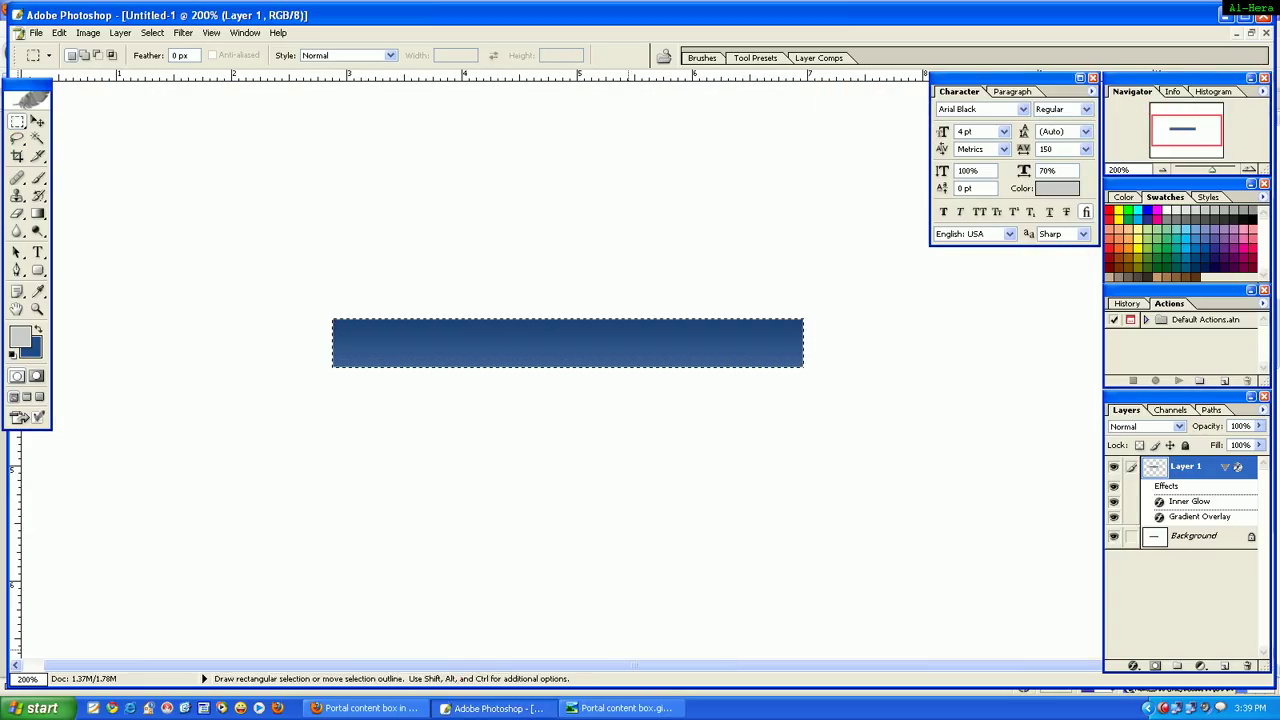
key(ctrl+minus)
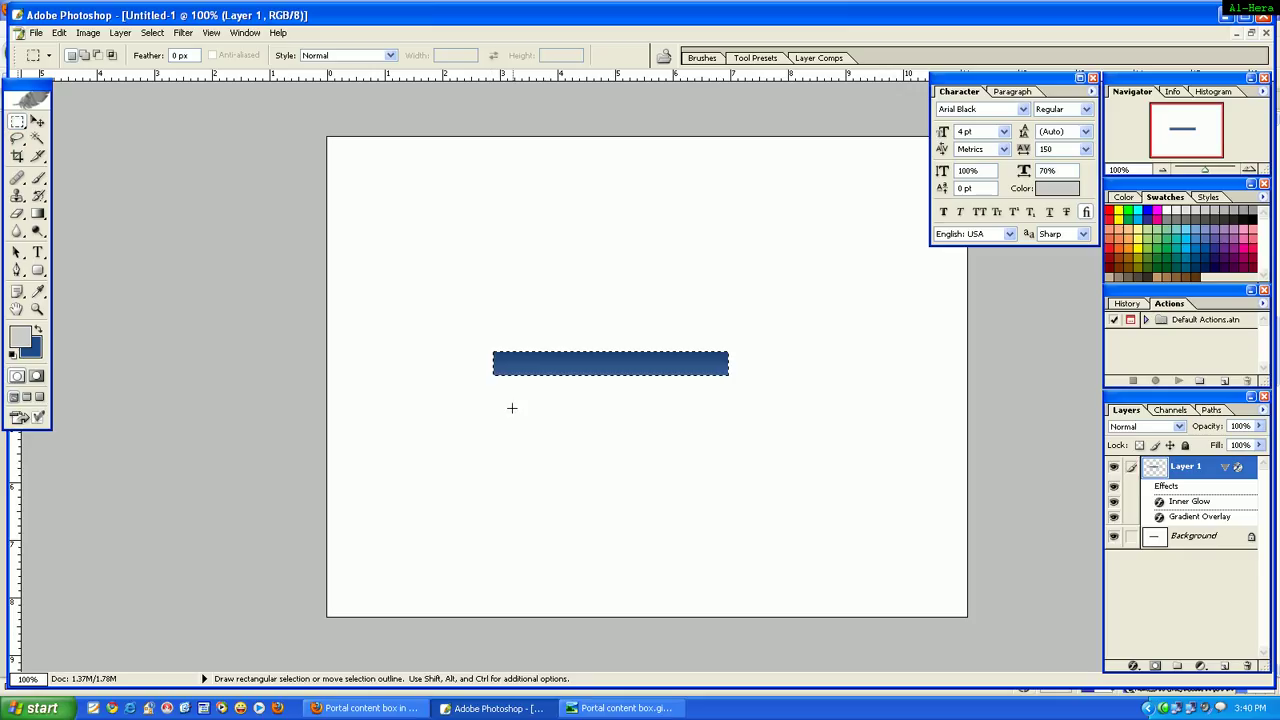
Add a Stroke to the blue bar's layer with color 204b86 and a size of 1 px.
click(120, 33)
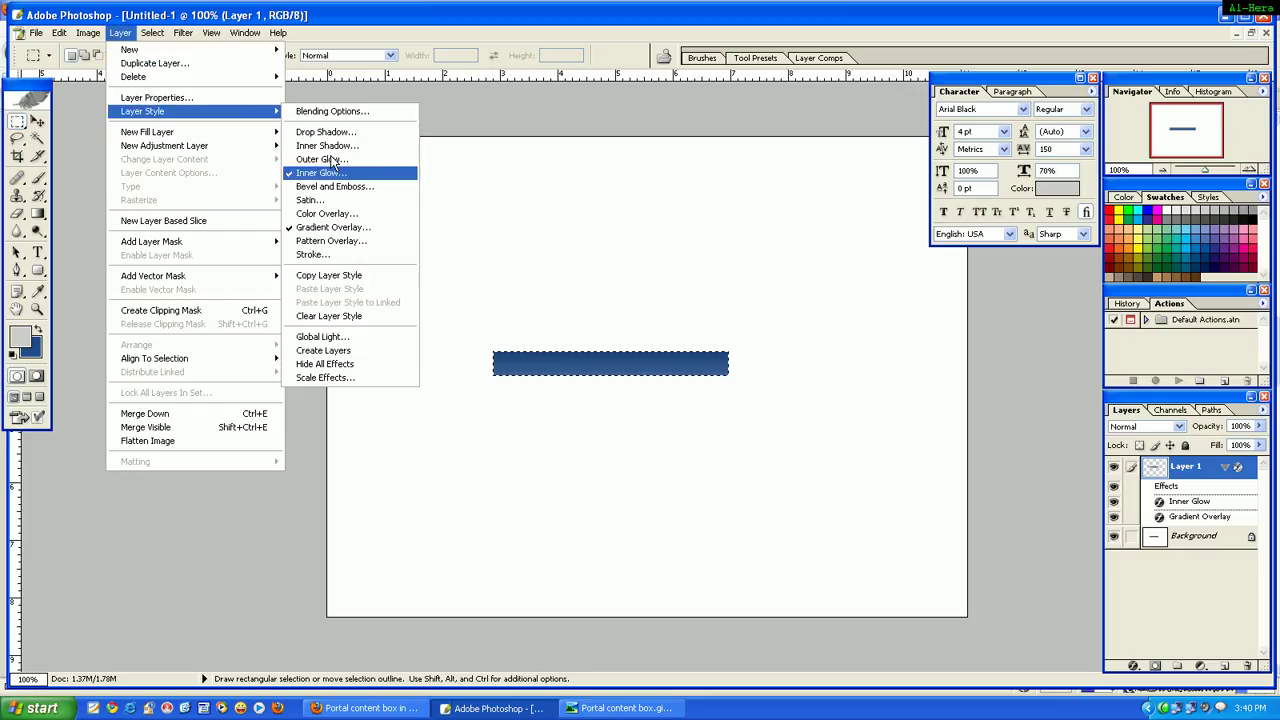
click(486, 223)
key(h)
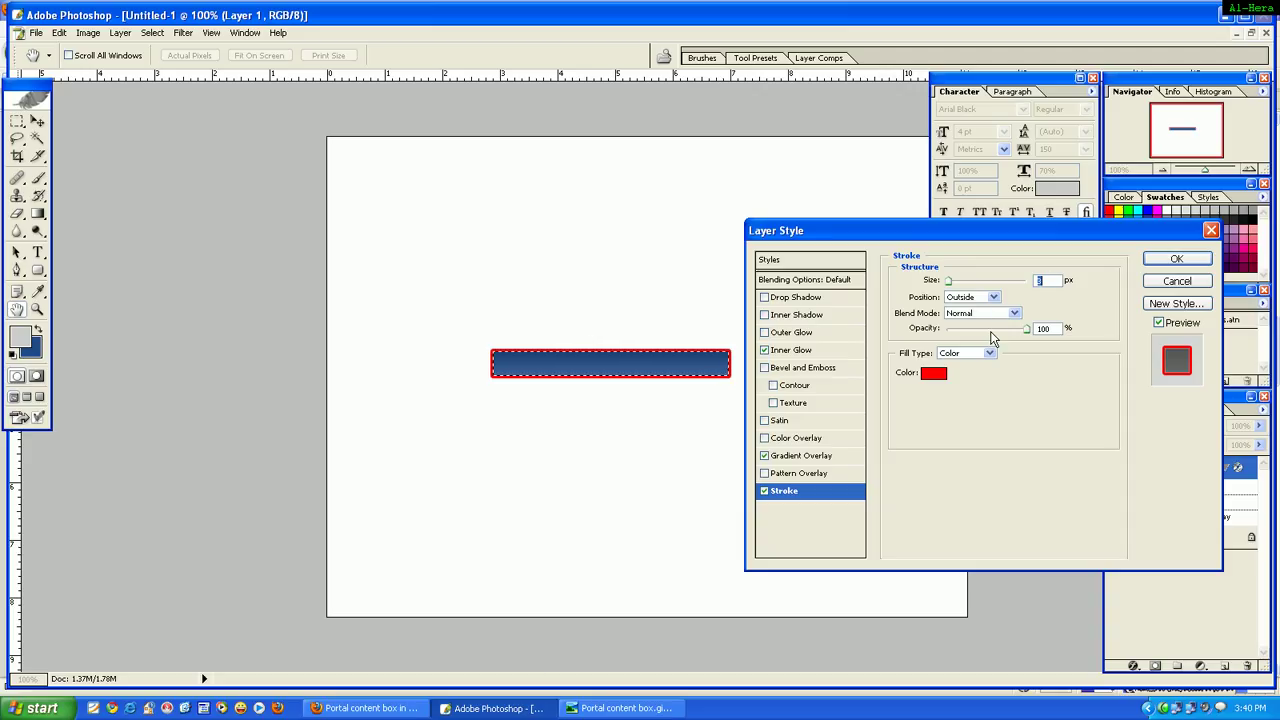
click(934, 373)
click(858, 581)
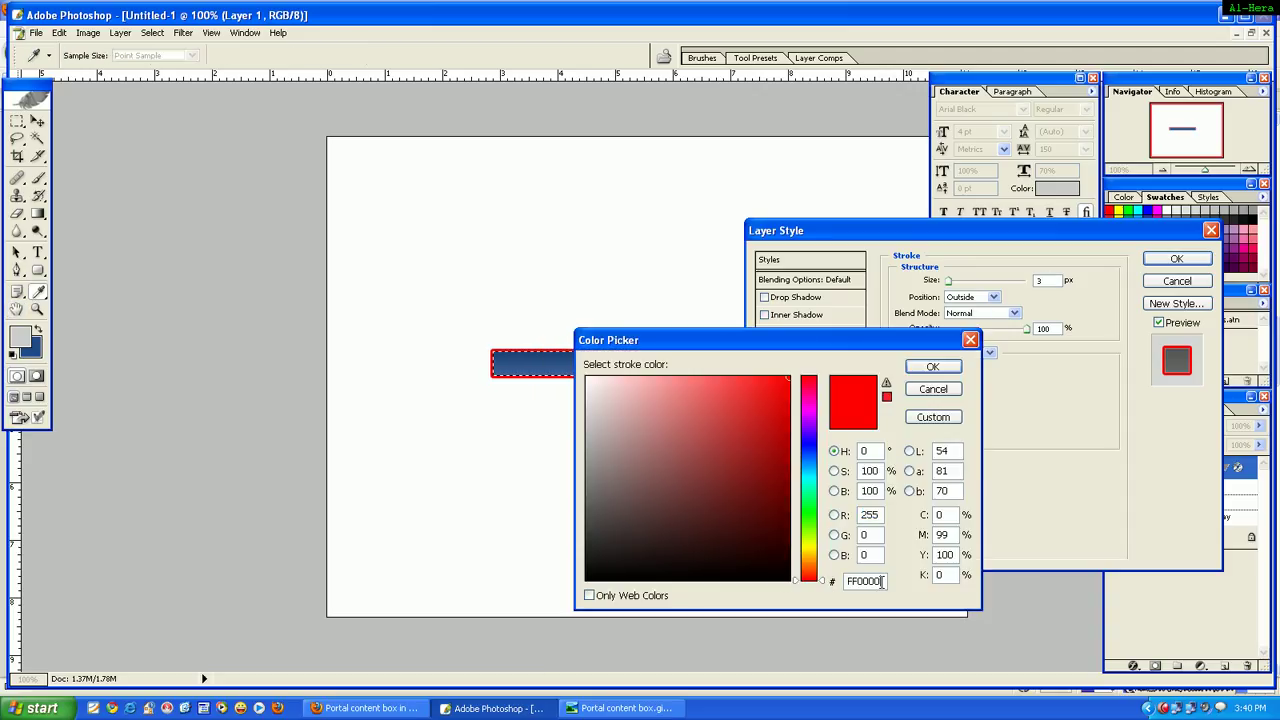
double_click(860, 581)
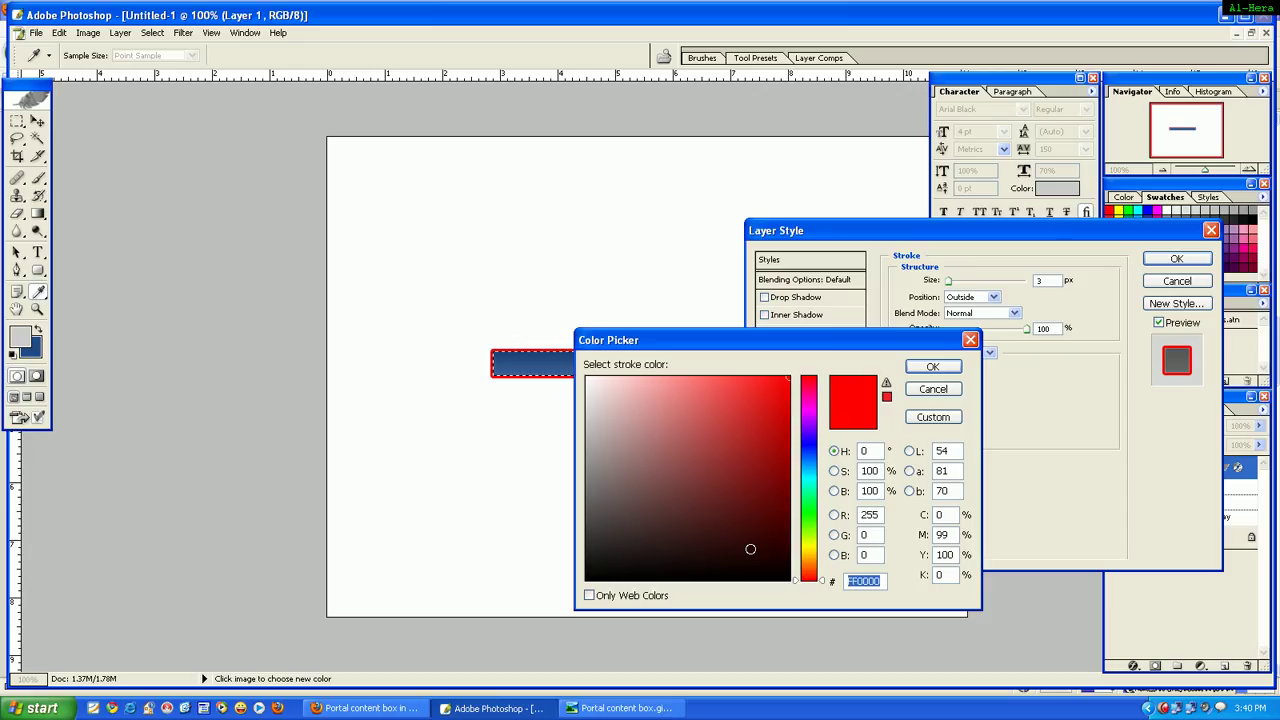
text(204)
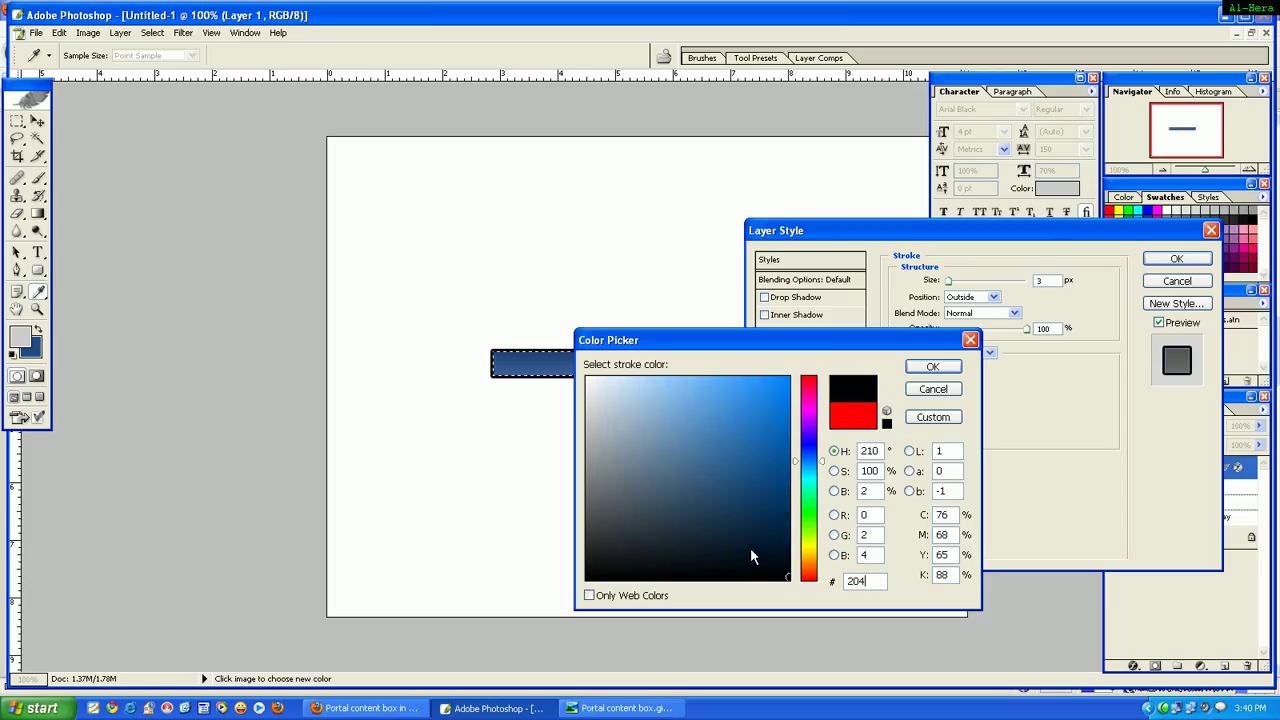
text(b86)
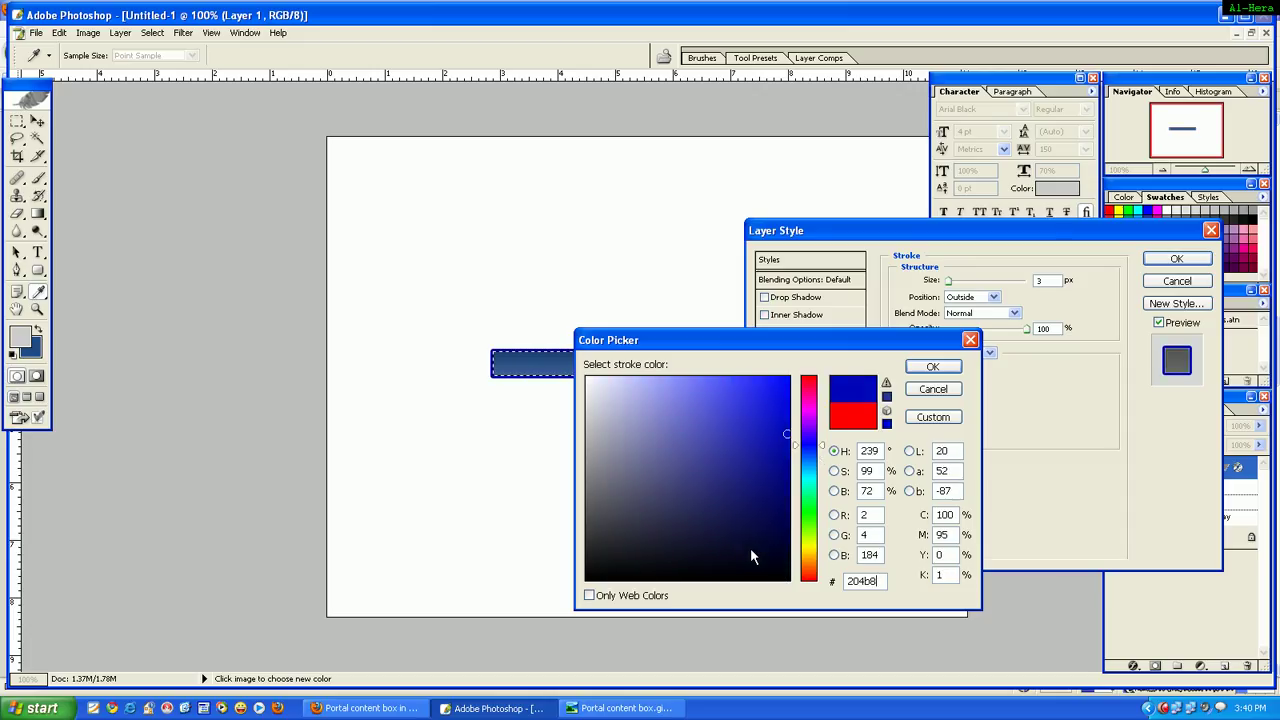
click(931, 366)
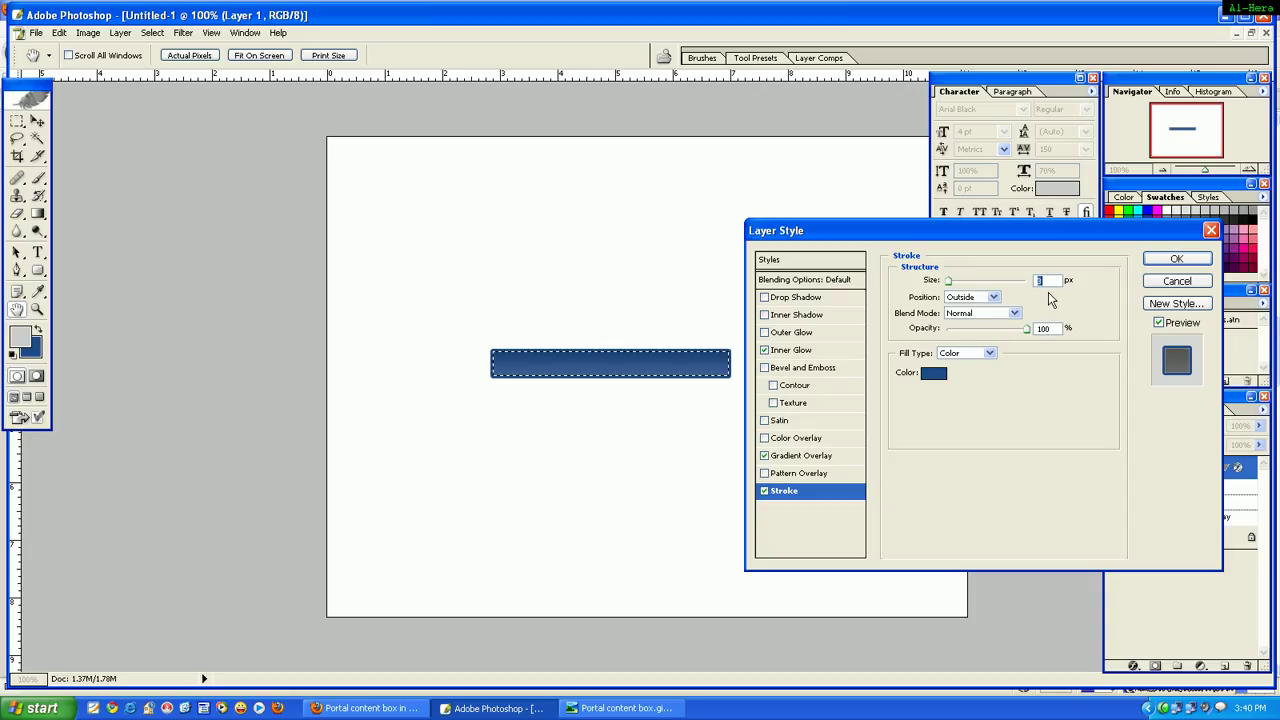
text(1)
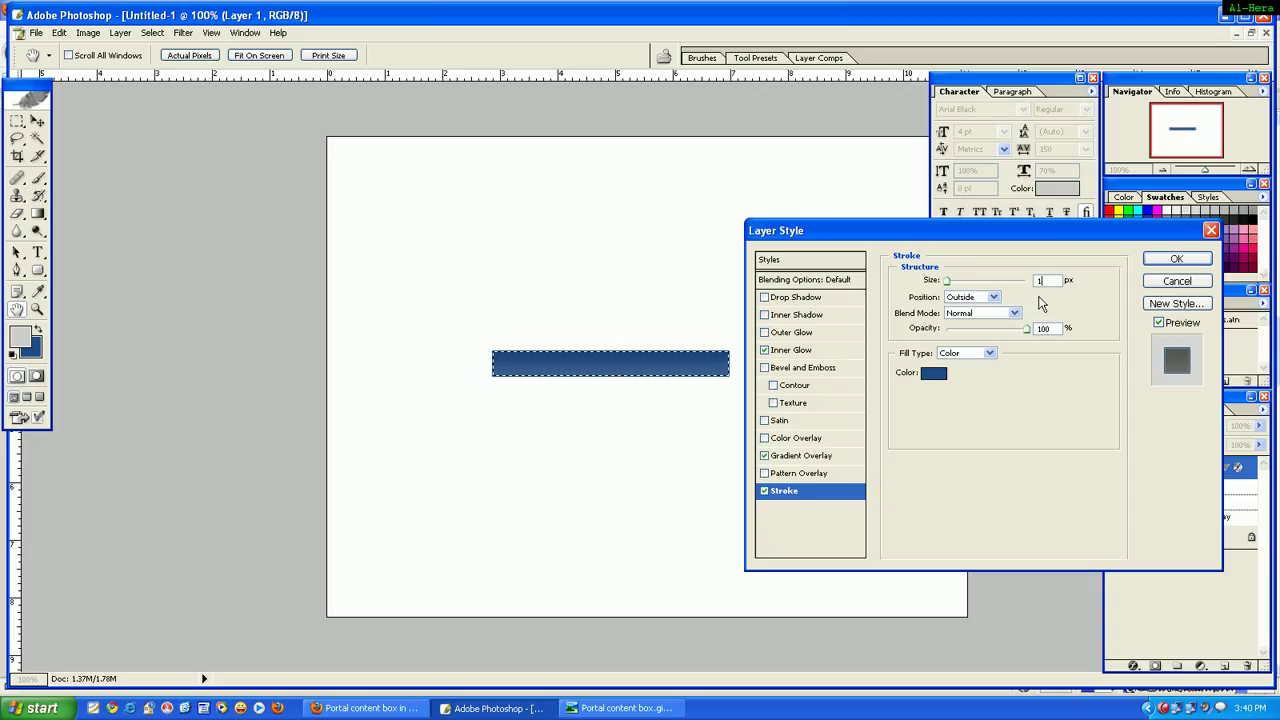
click(1177, 259)
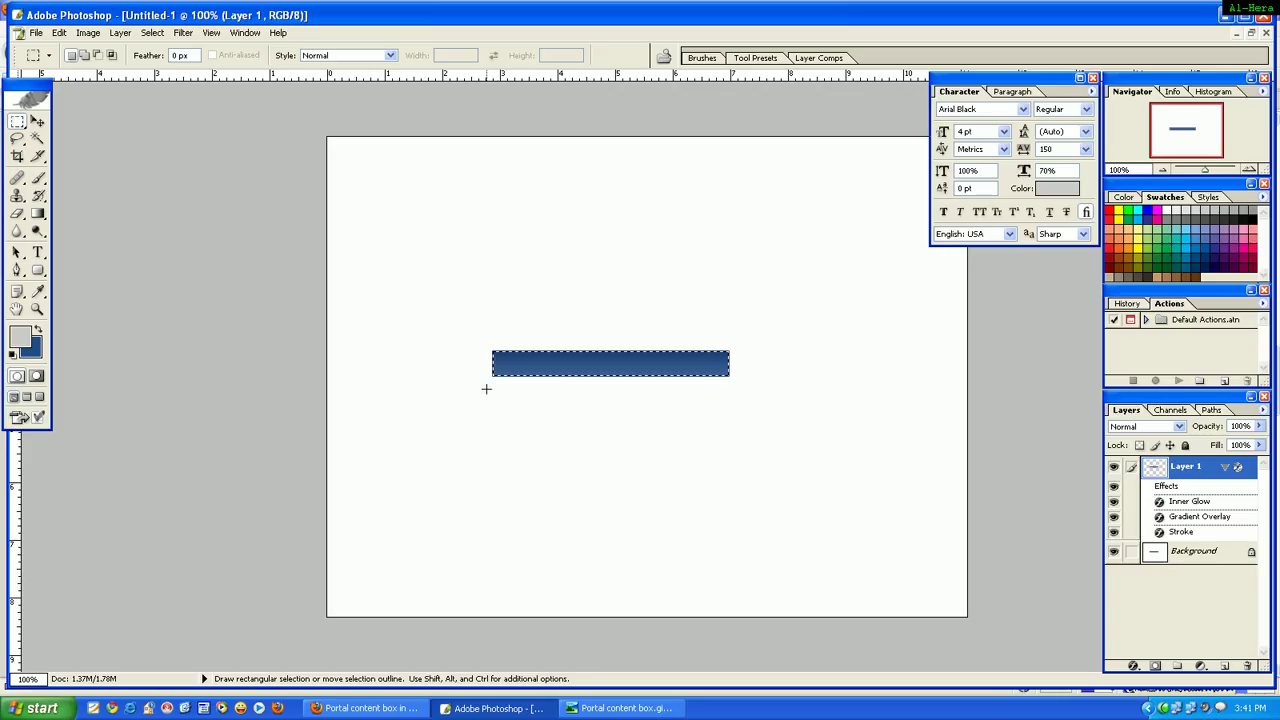
Draw a roughly square rectangular selection just below the blue bar, matching its width and leaving a small gap.
key(ctrl+plus)
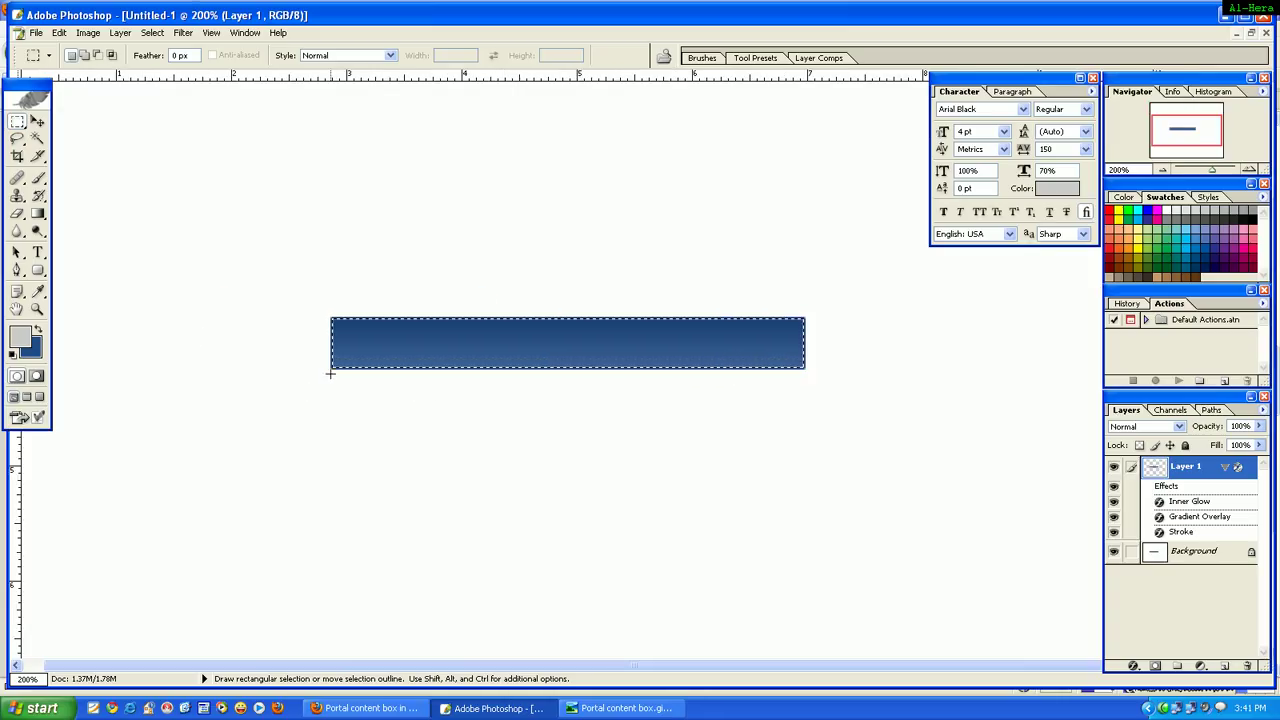
drag(331, 373, 803, 652)
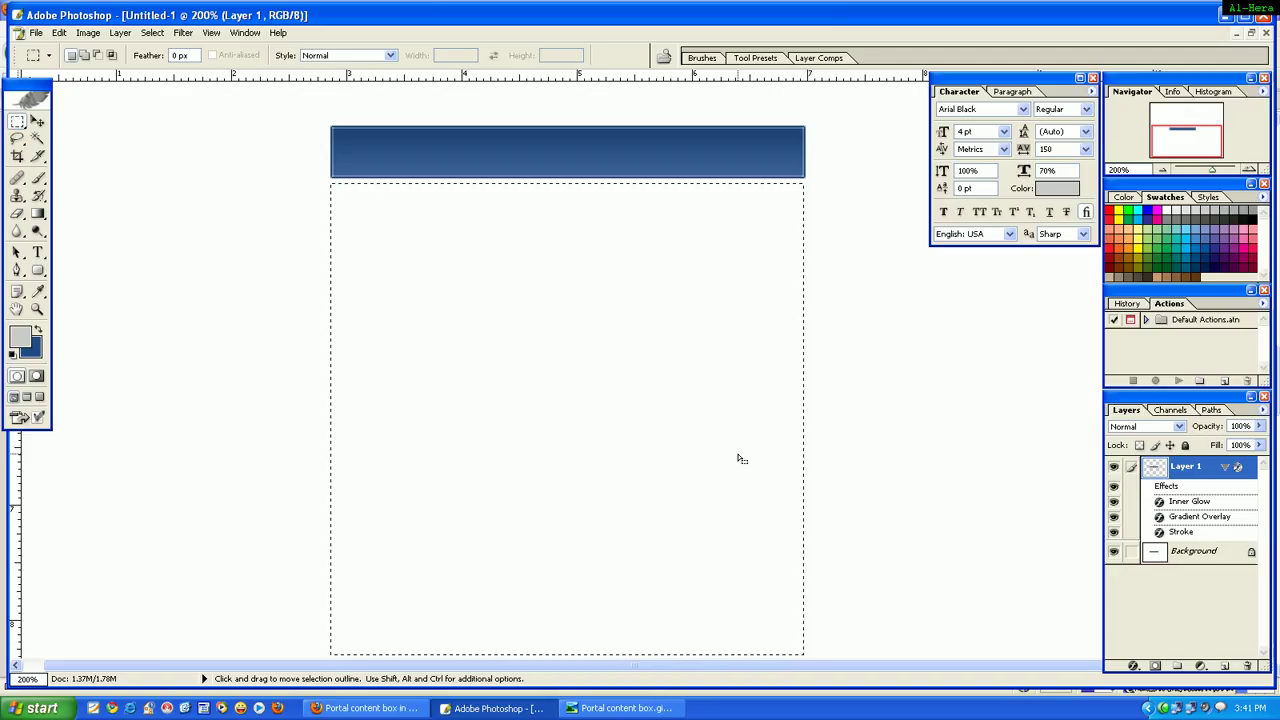
key(ctrl+minus)
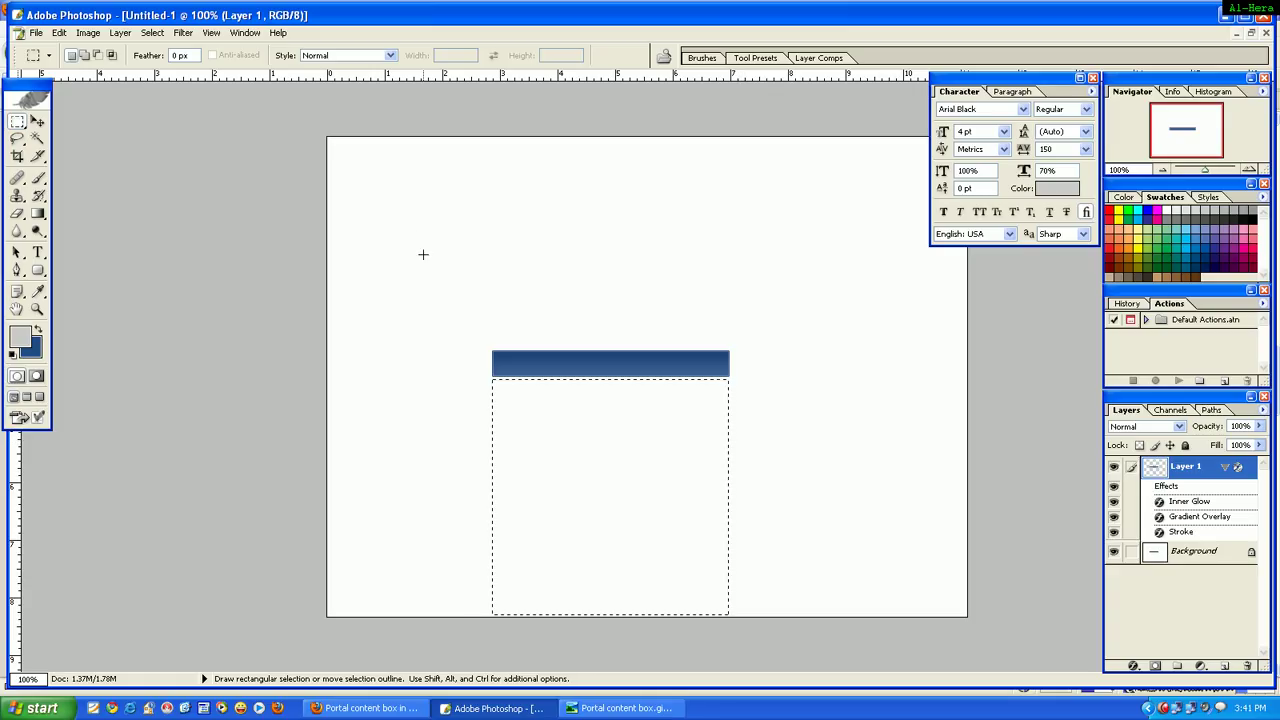
key(v)
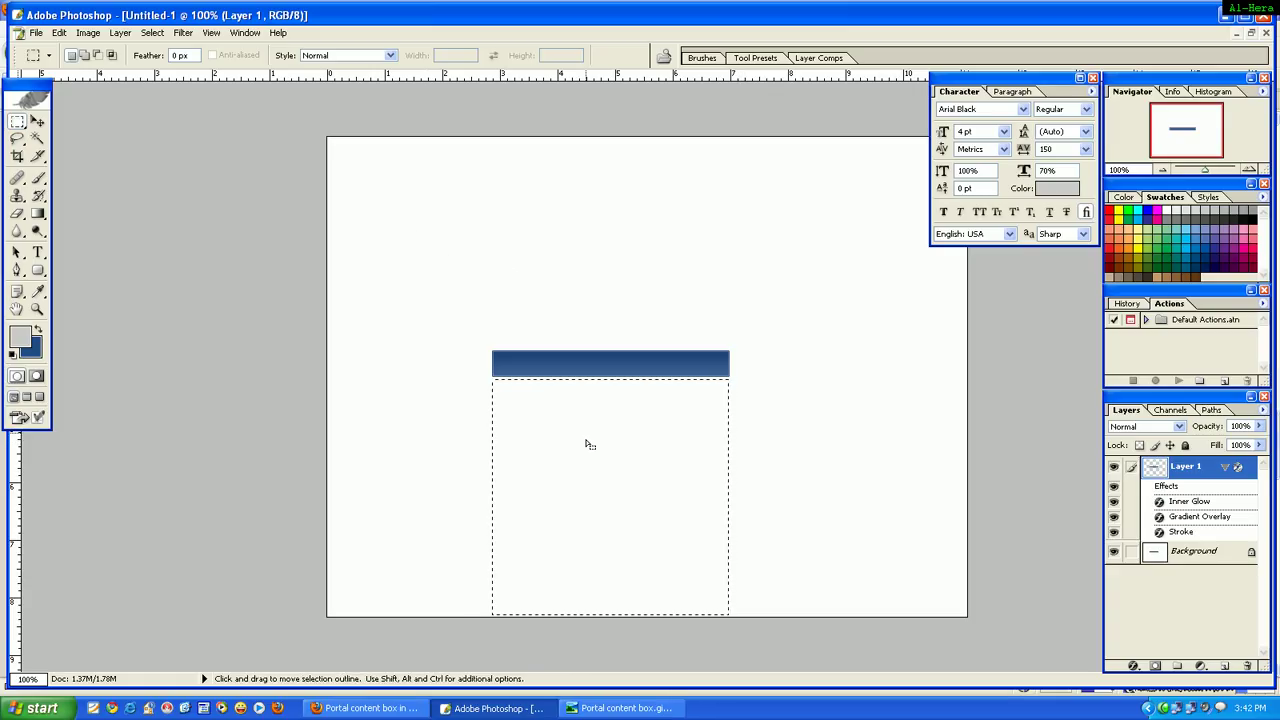
right_click(606, 462)
click(675, 631)
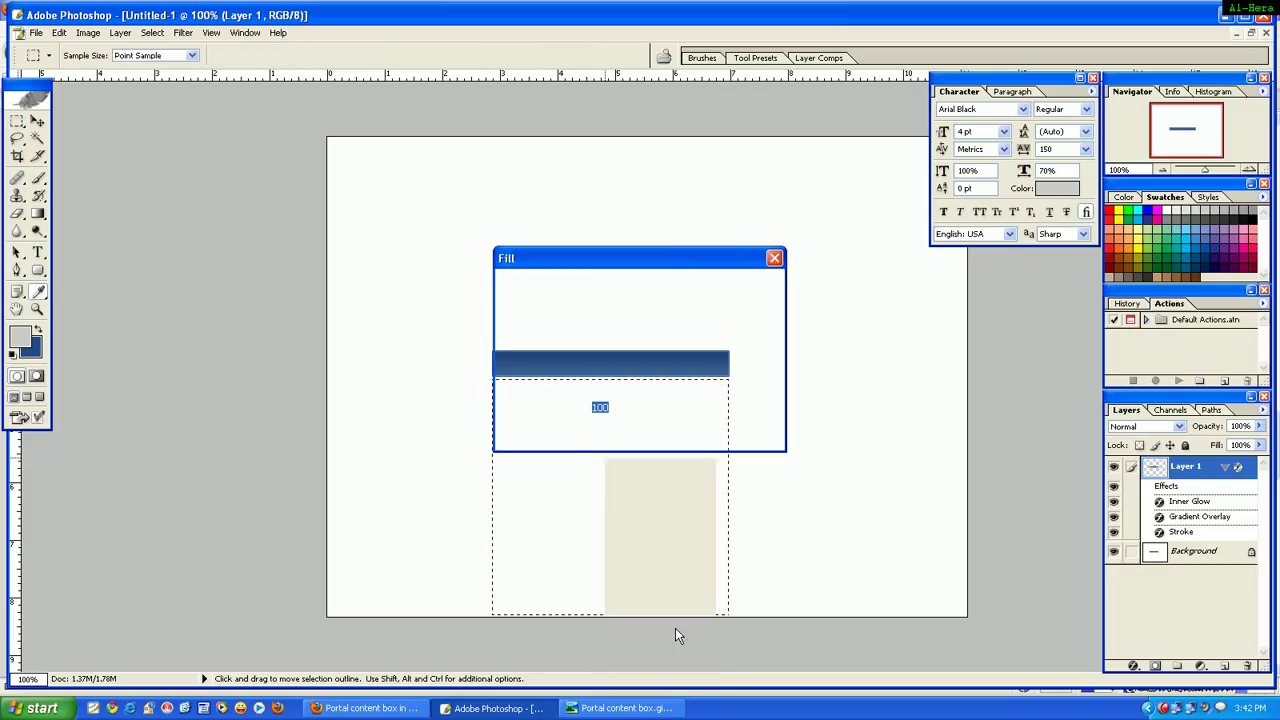
click(745, 288)
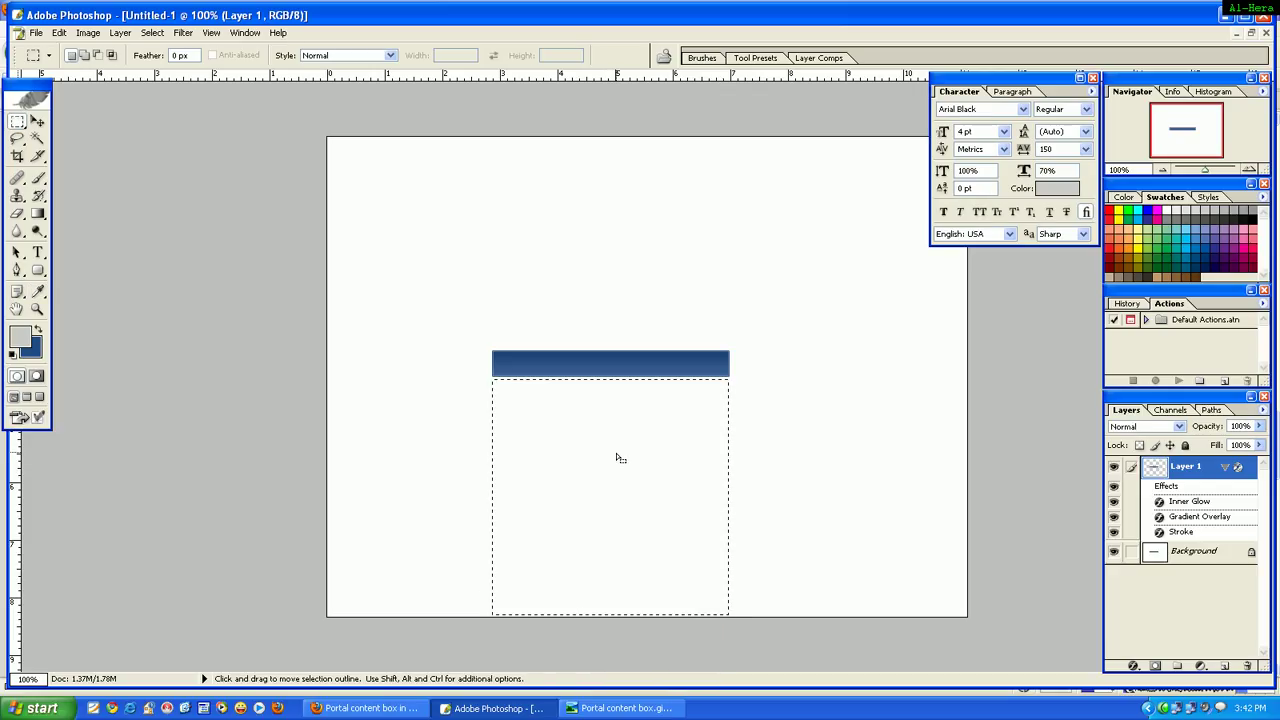
Create a new layer for the content box and fill the selection on it with a very light grey.
right_click(617, 452)
click(686, 567)
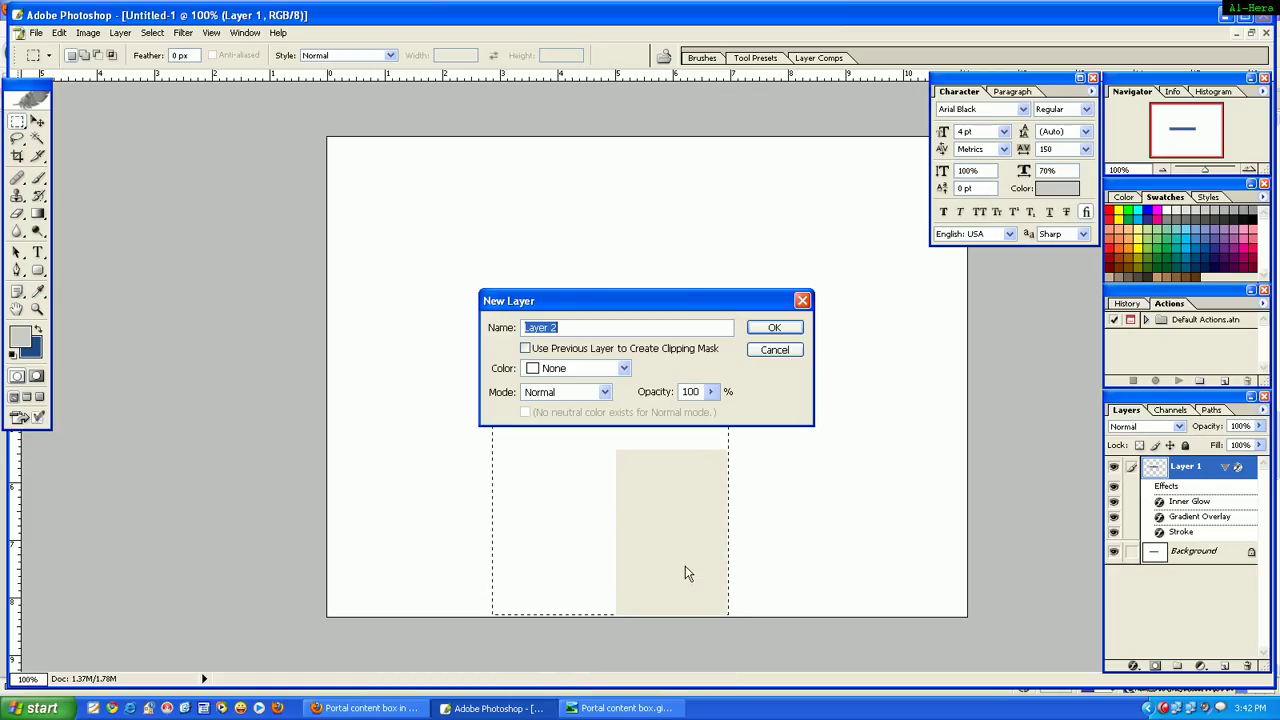
click(780, 331)
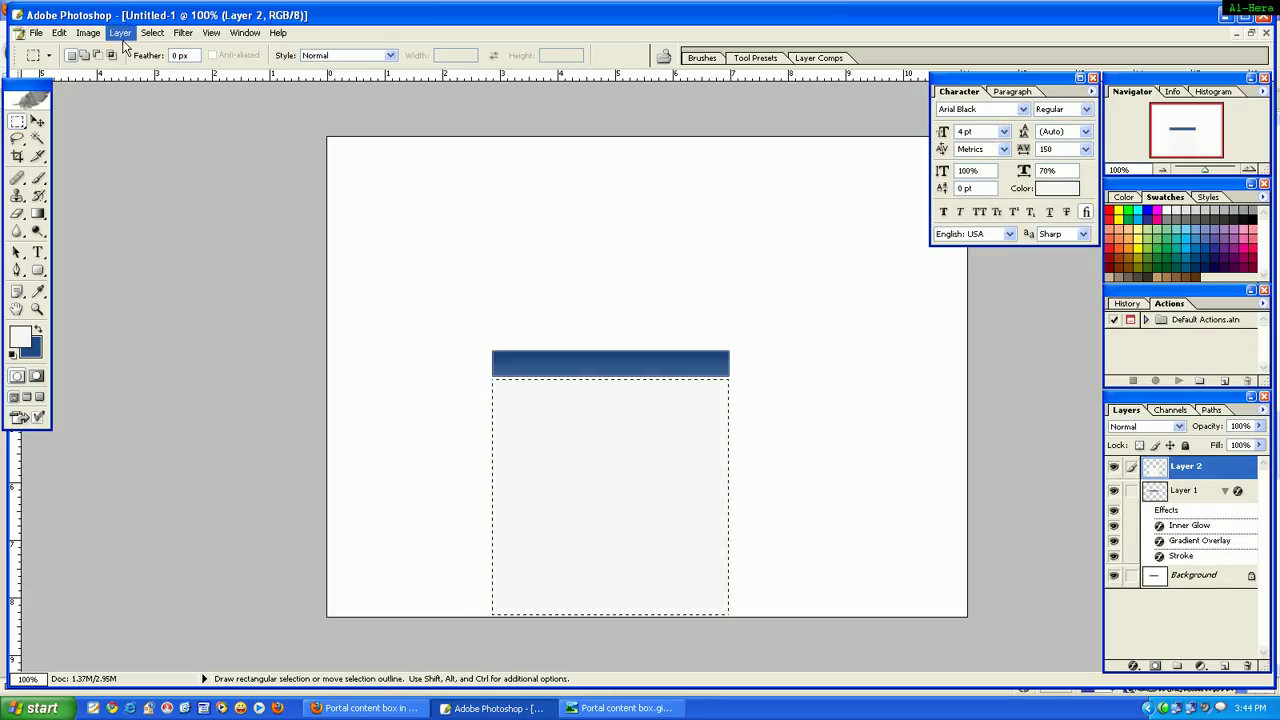
Add a Gradient Overlay to the content box's layer and set the gradient's starting colour stop to f1efef.
click(121, 34)
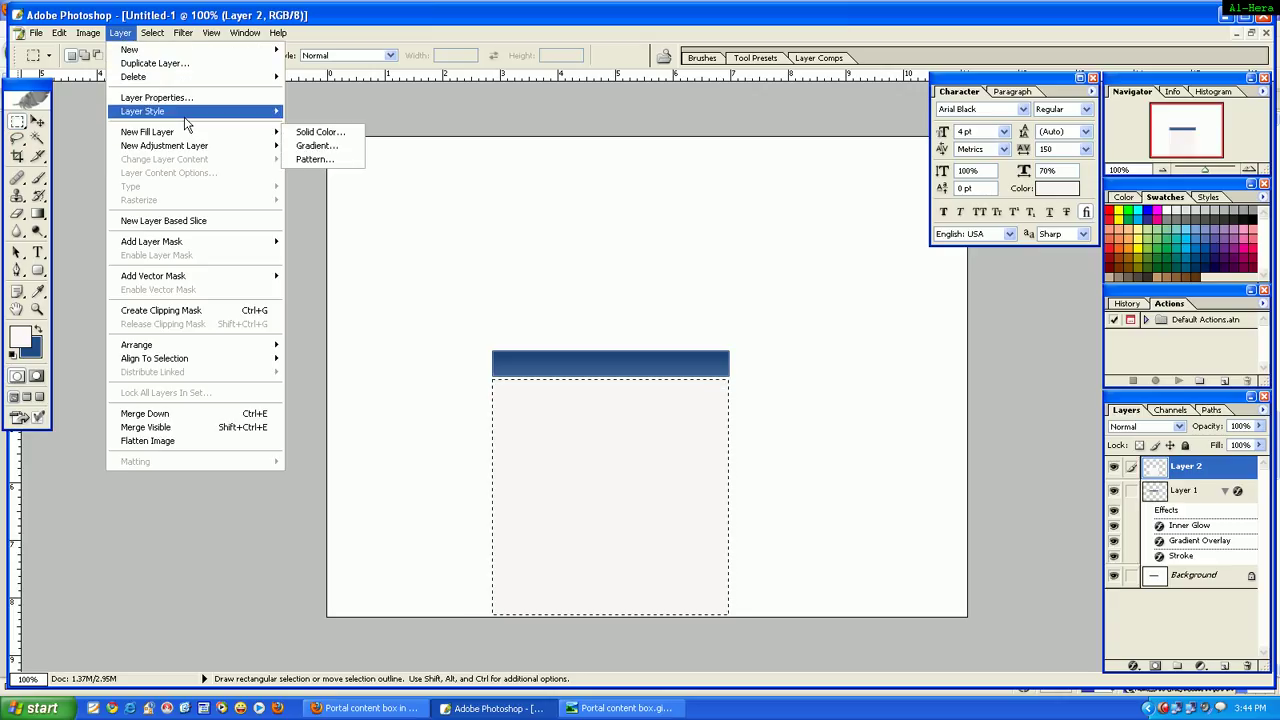
mouse_move(186, 118)
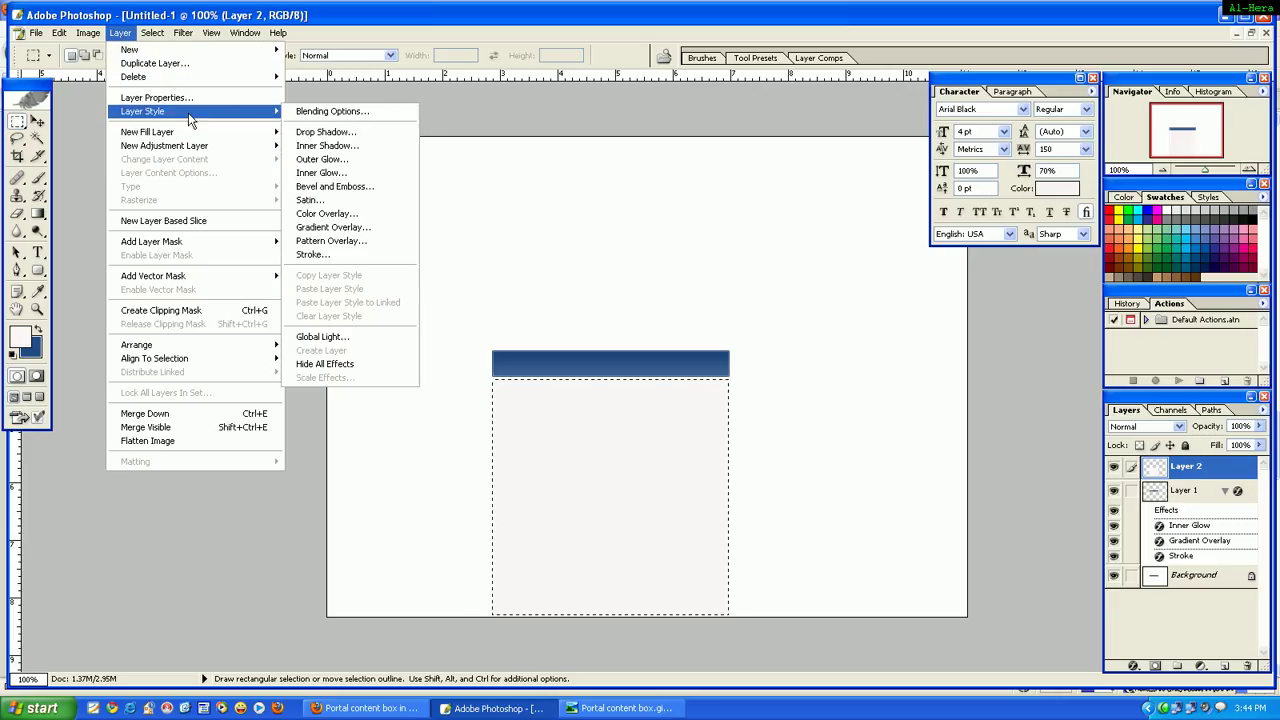
click(322, 228)
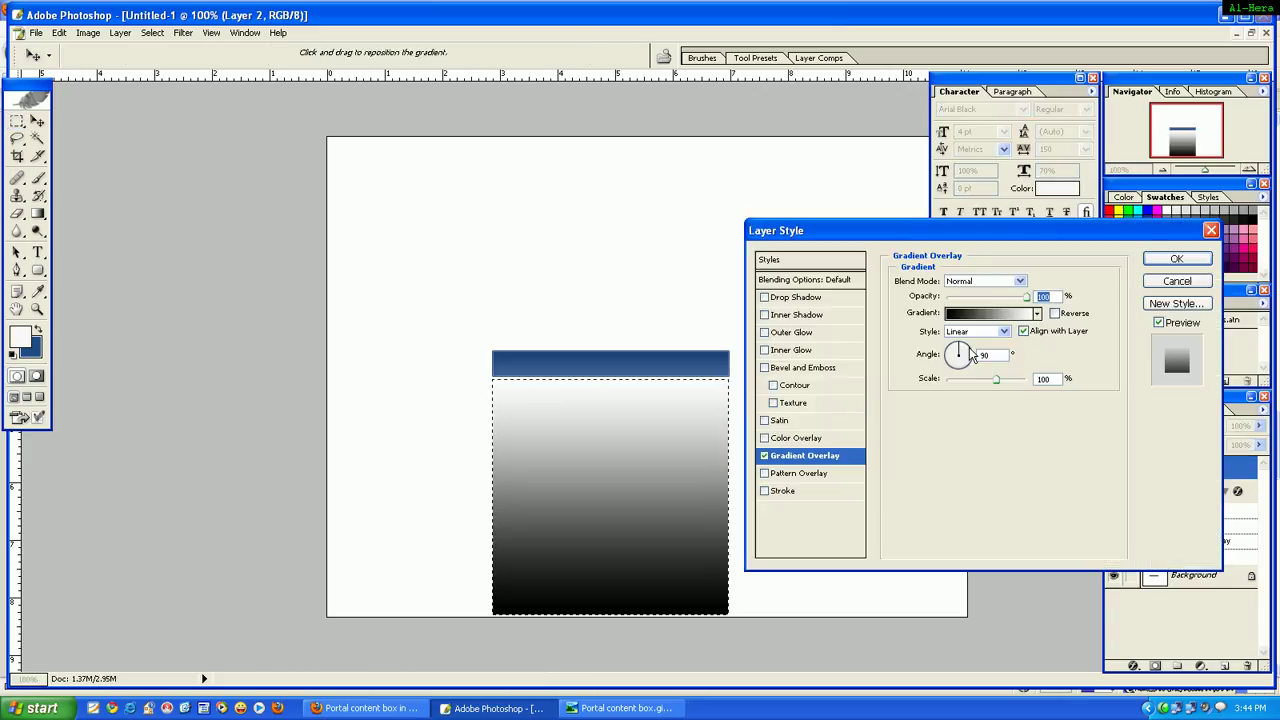
click(992, 313)
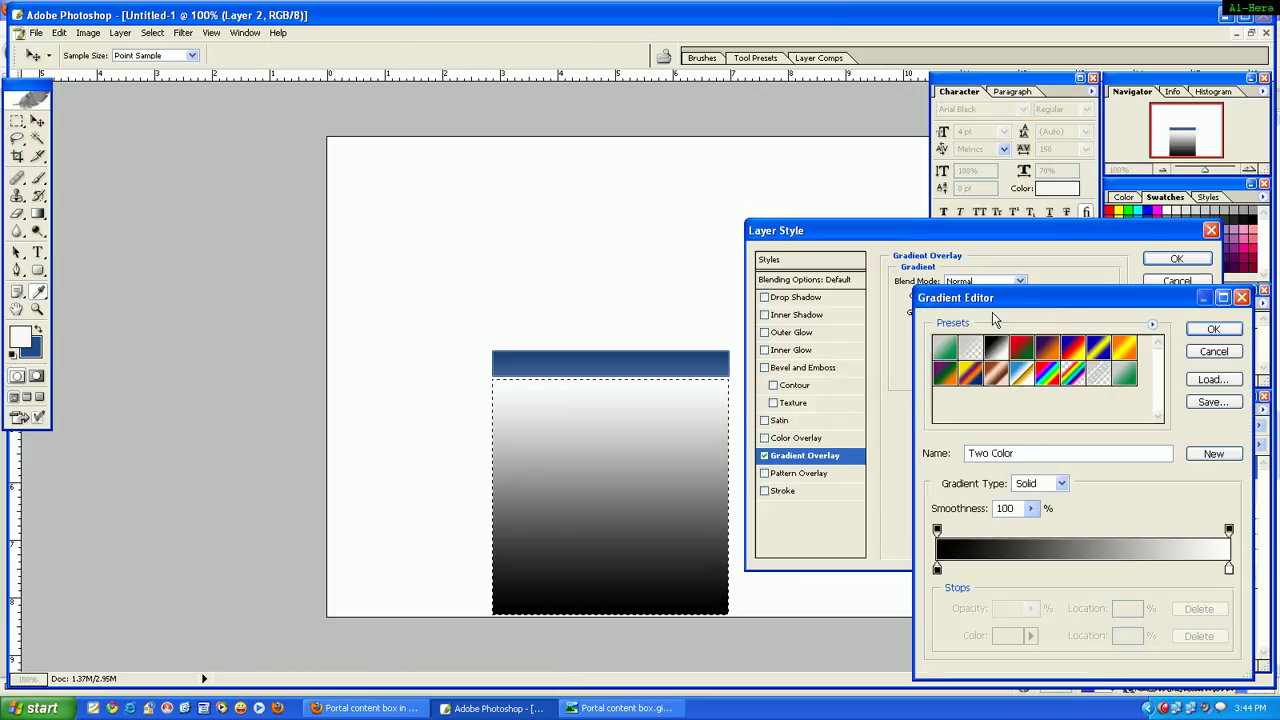
click(936, 570)
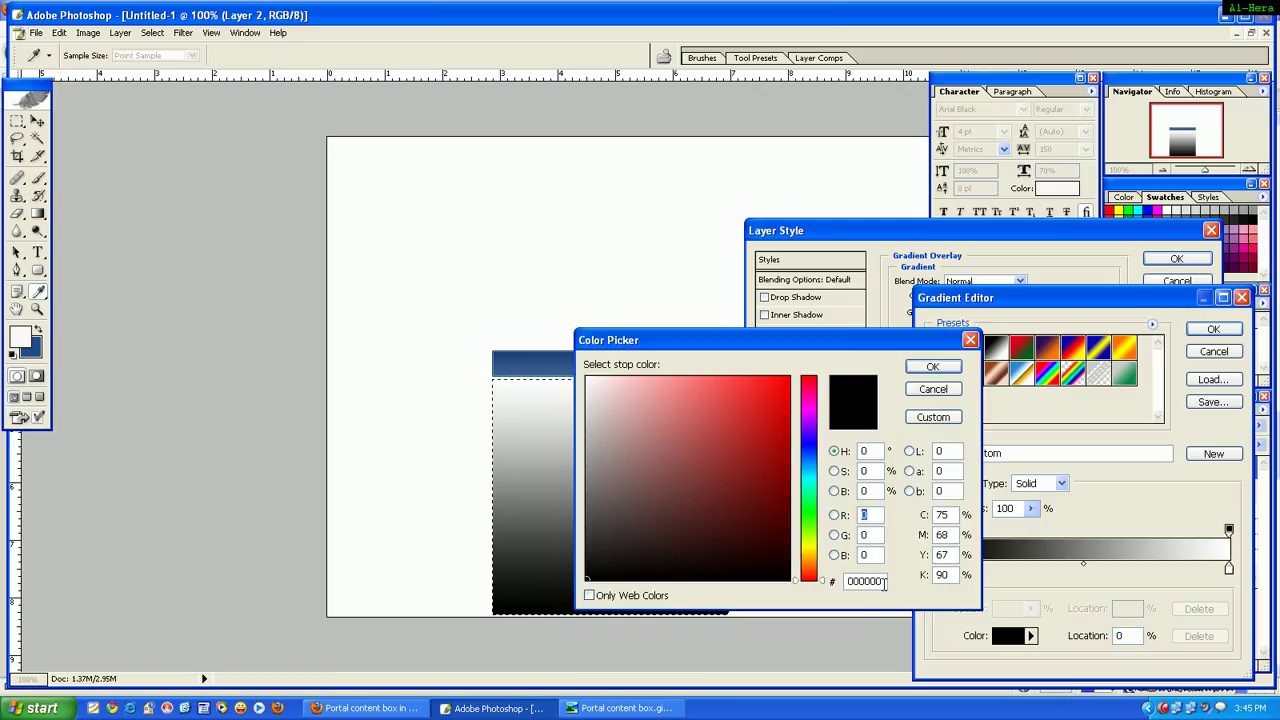
click(884, 582)
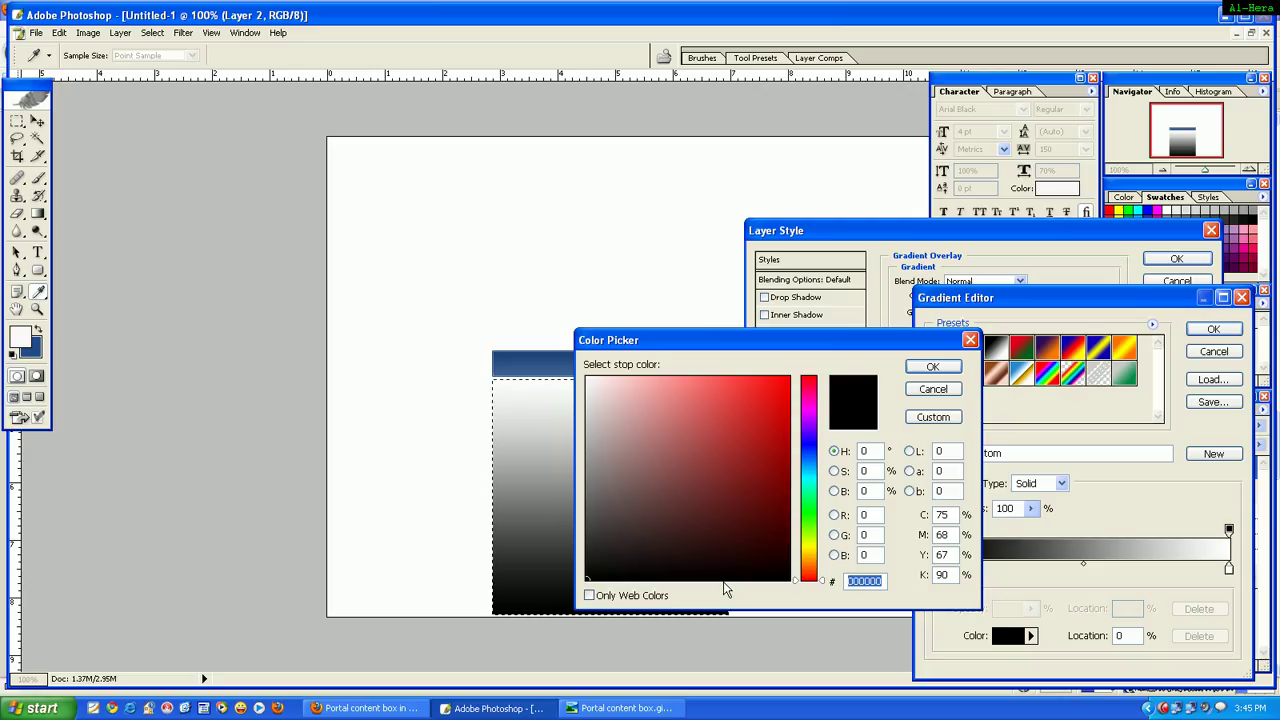
text(f)
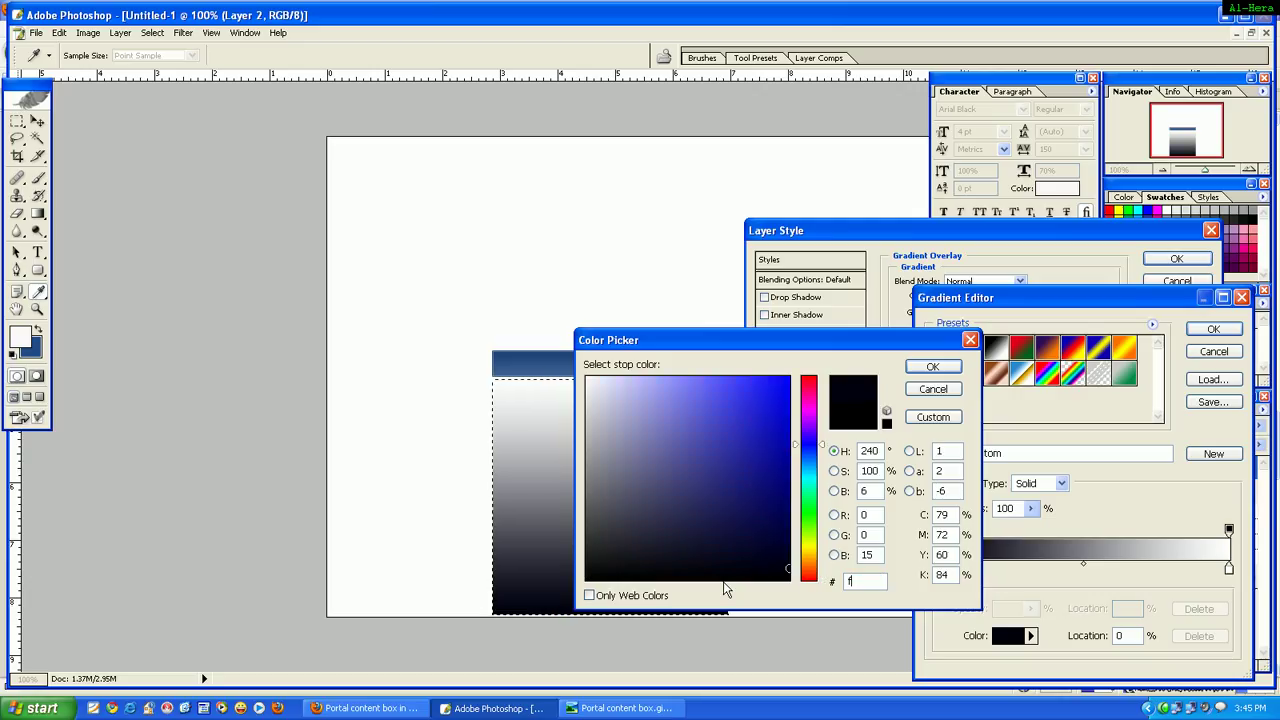
text(1efef)
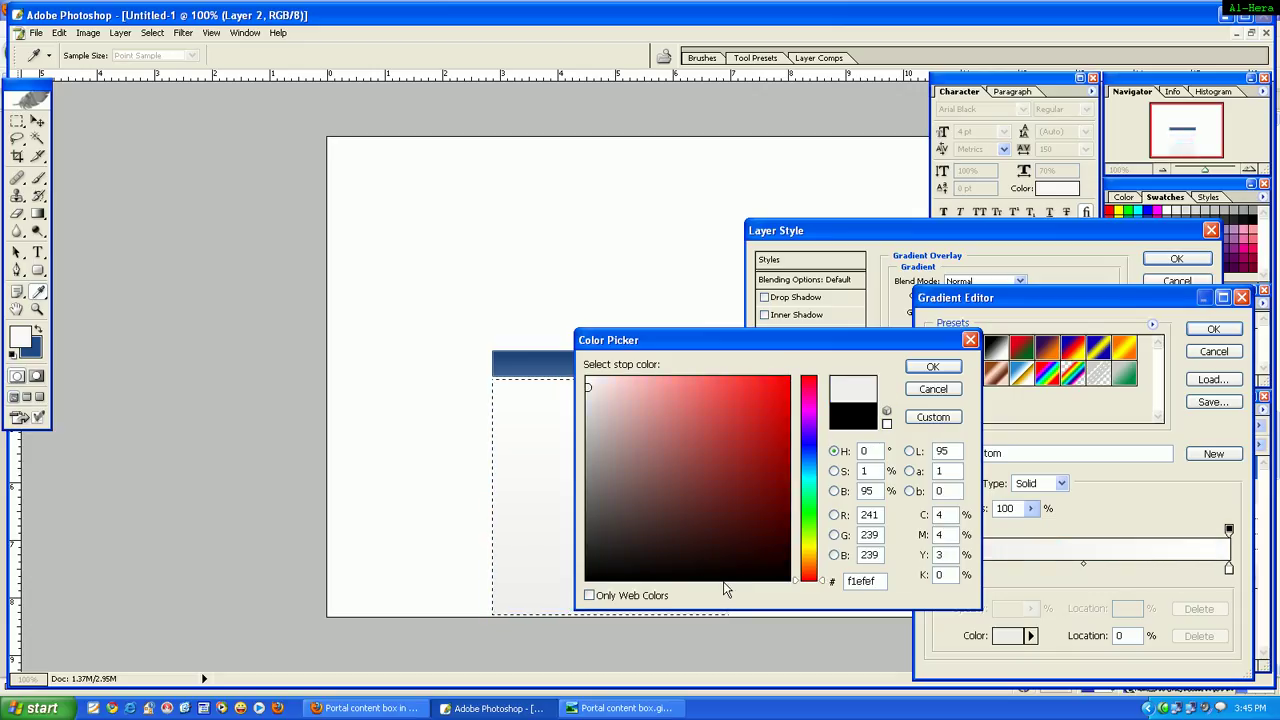
click(932, 369)
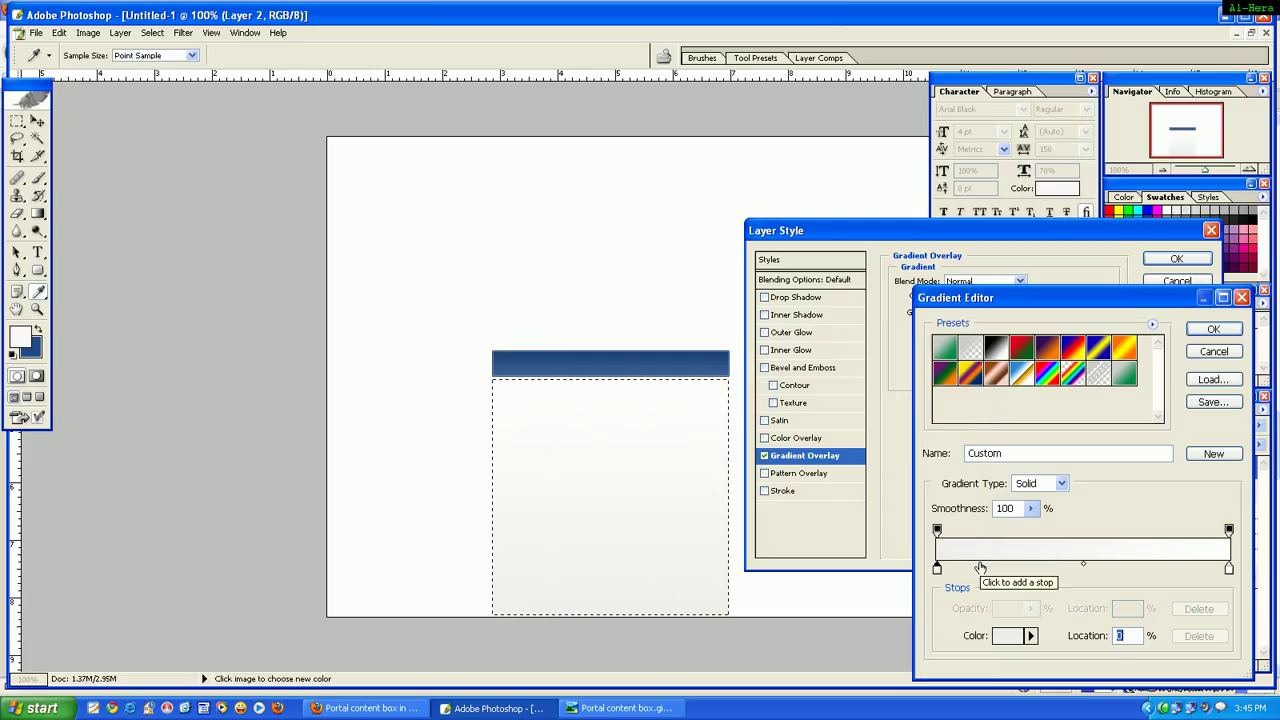
Add a colour stop at 15% in the content box's gradient and set its colour to ffffff.
click(980, 568)
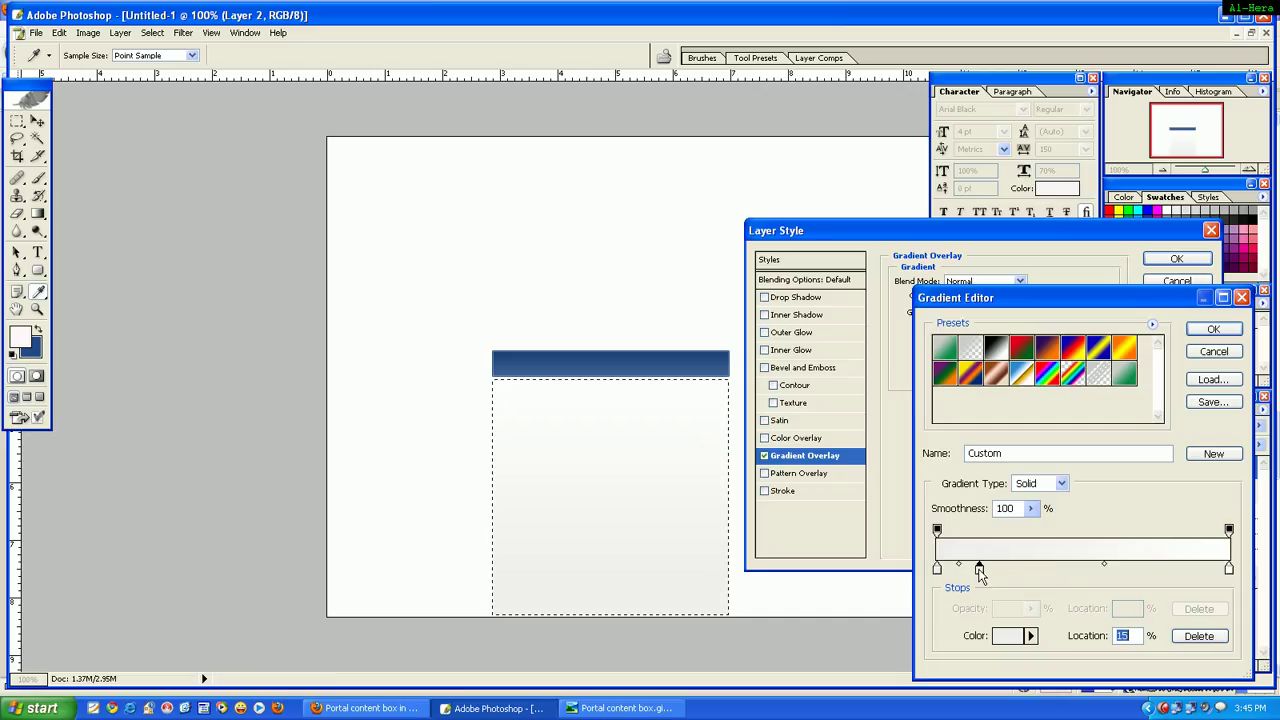
double_click(978, 568)
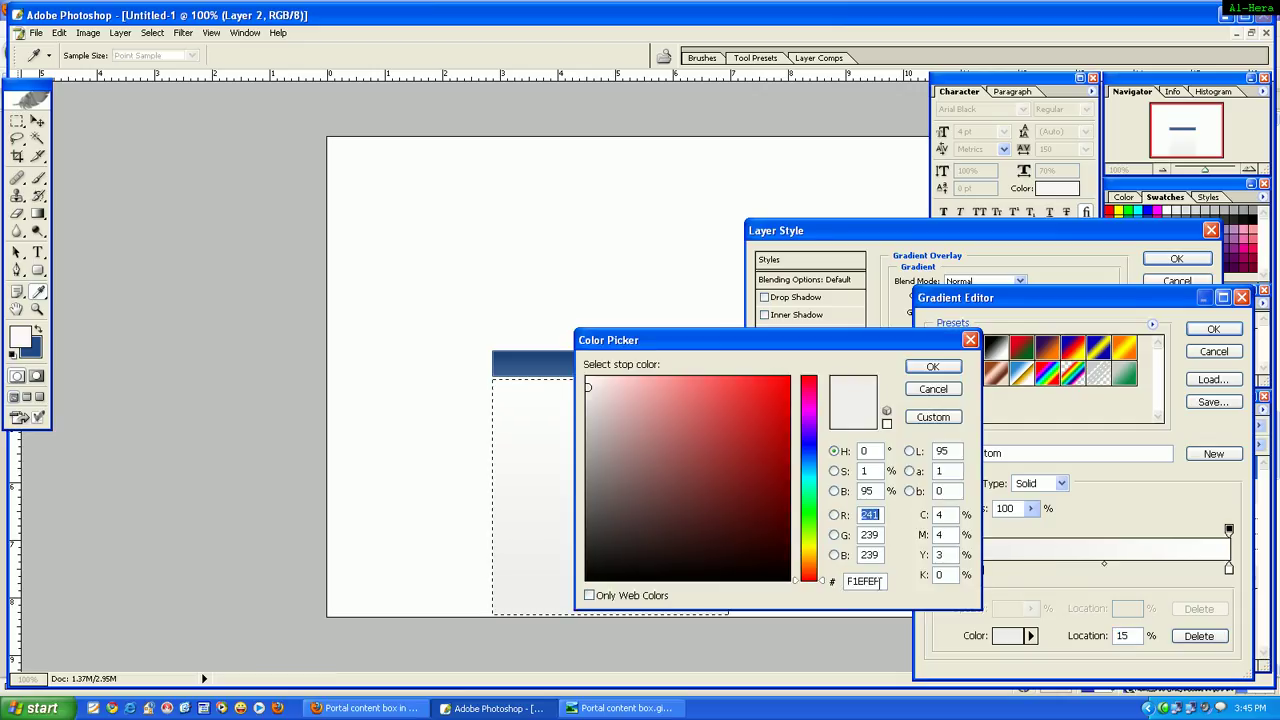
text(ffffff)
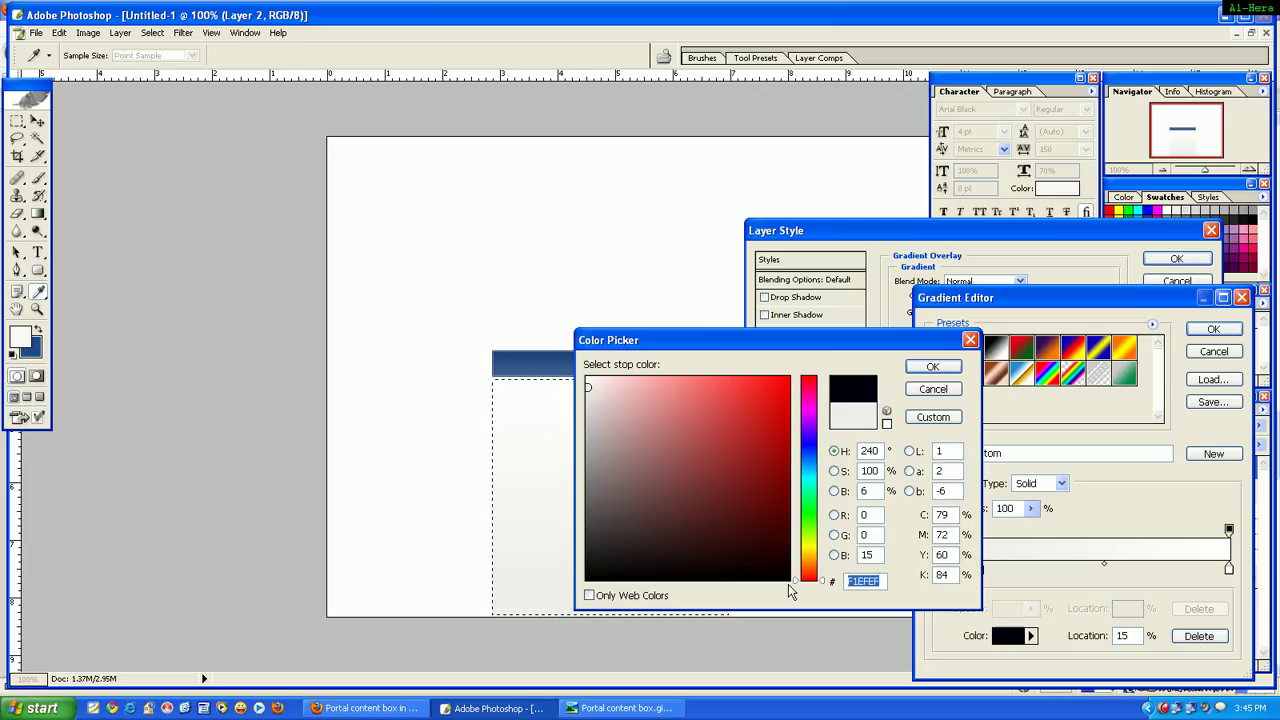
click(932, 366)
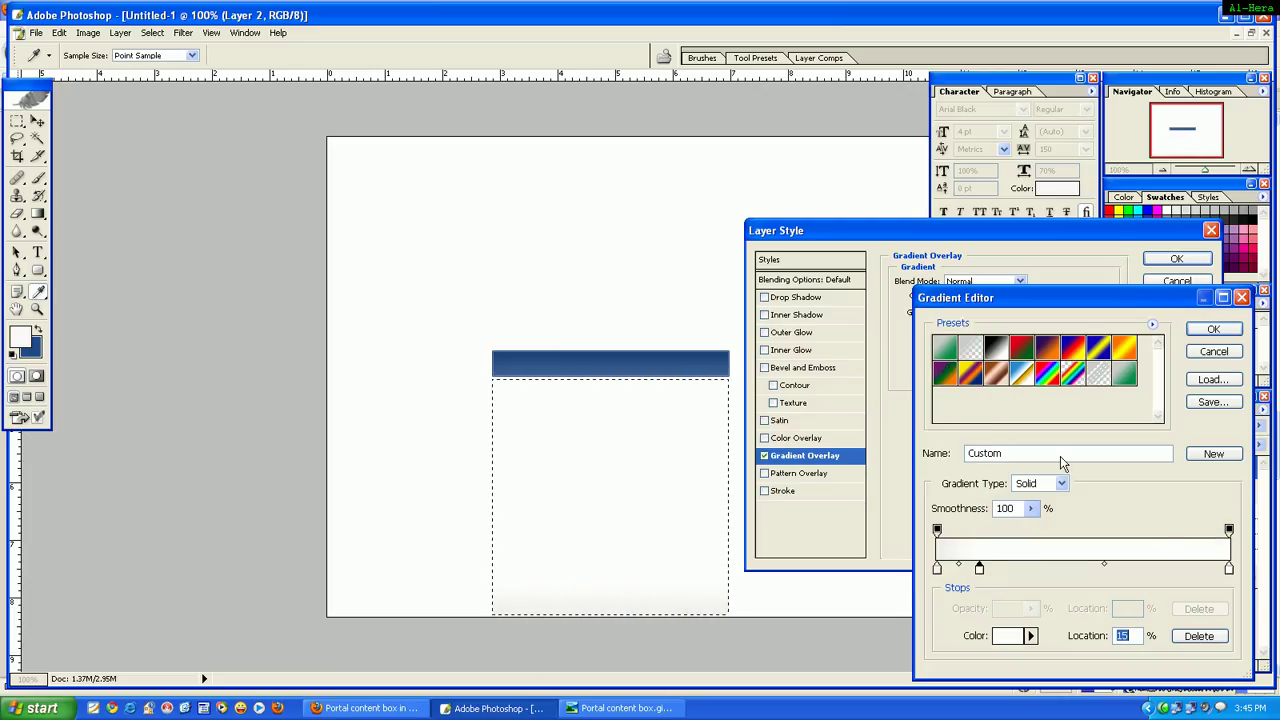
Set the colour stop at the 100% end of the content box's gradient to d5d3d3.
double_click(1229, 568)
click(875, 580)
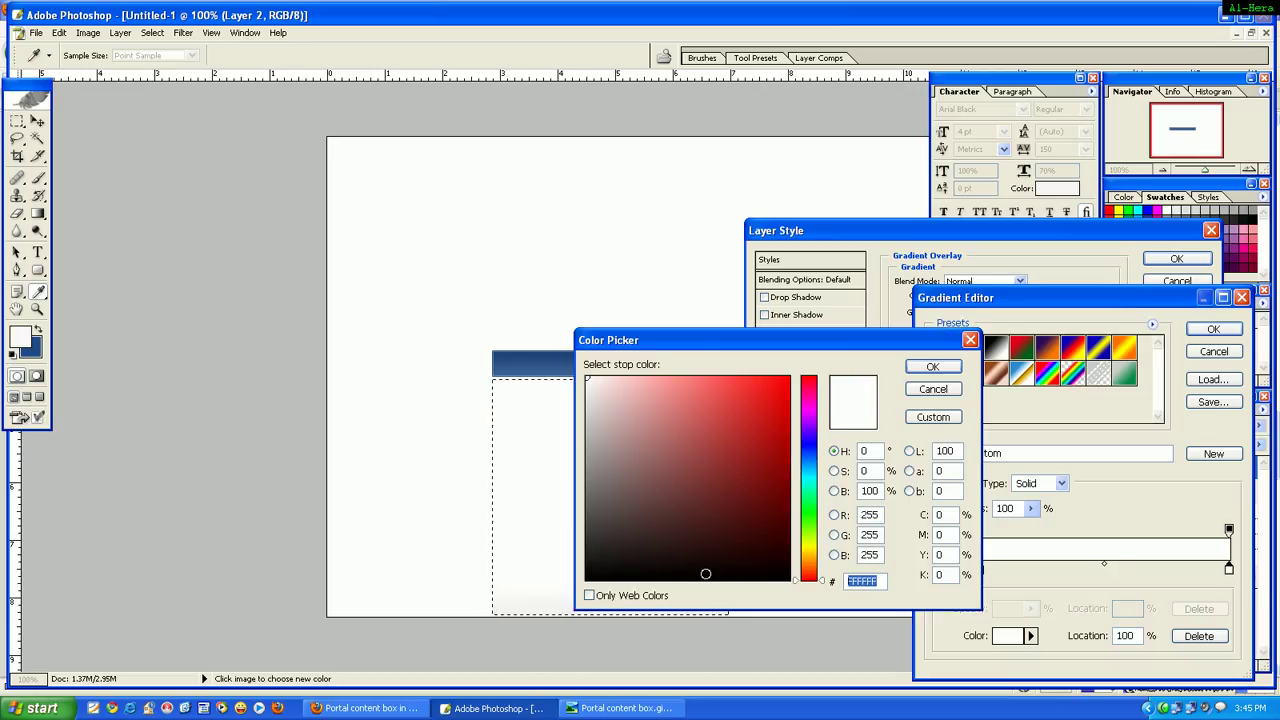
text(d5)
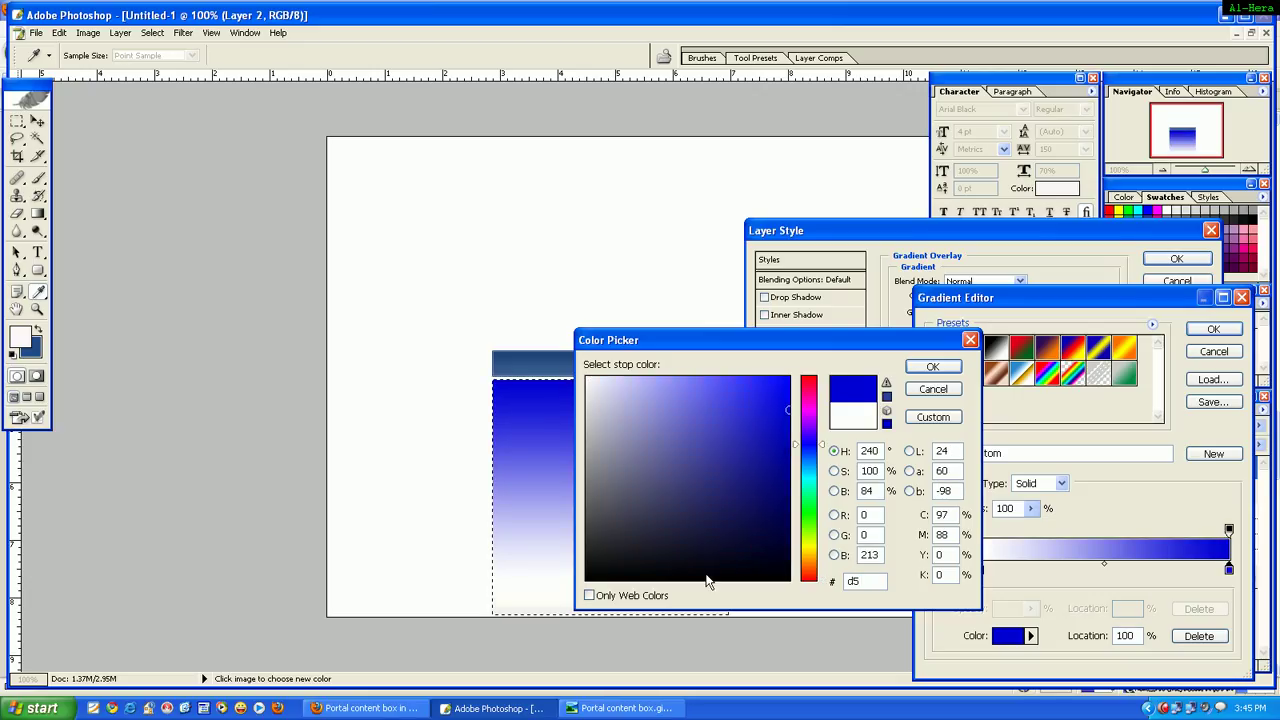
text(d3d)
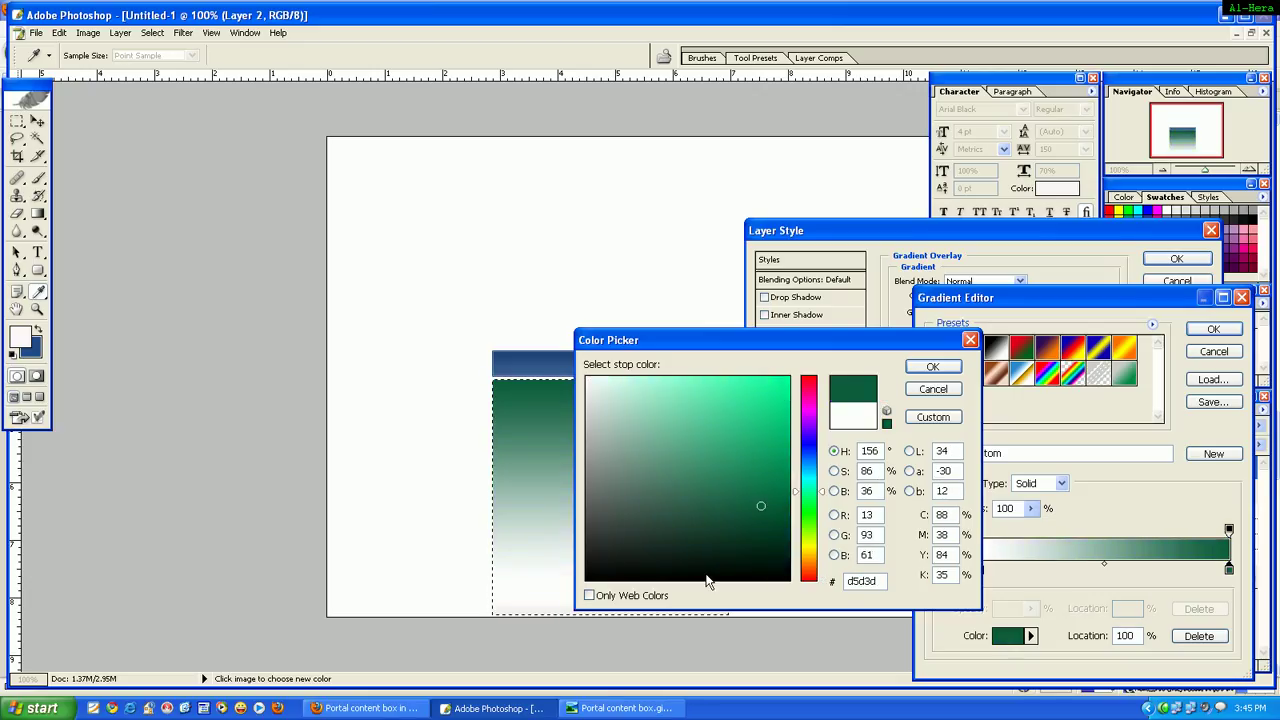
text(3)
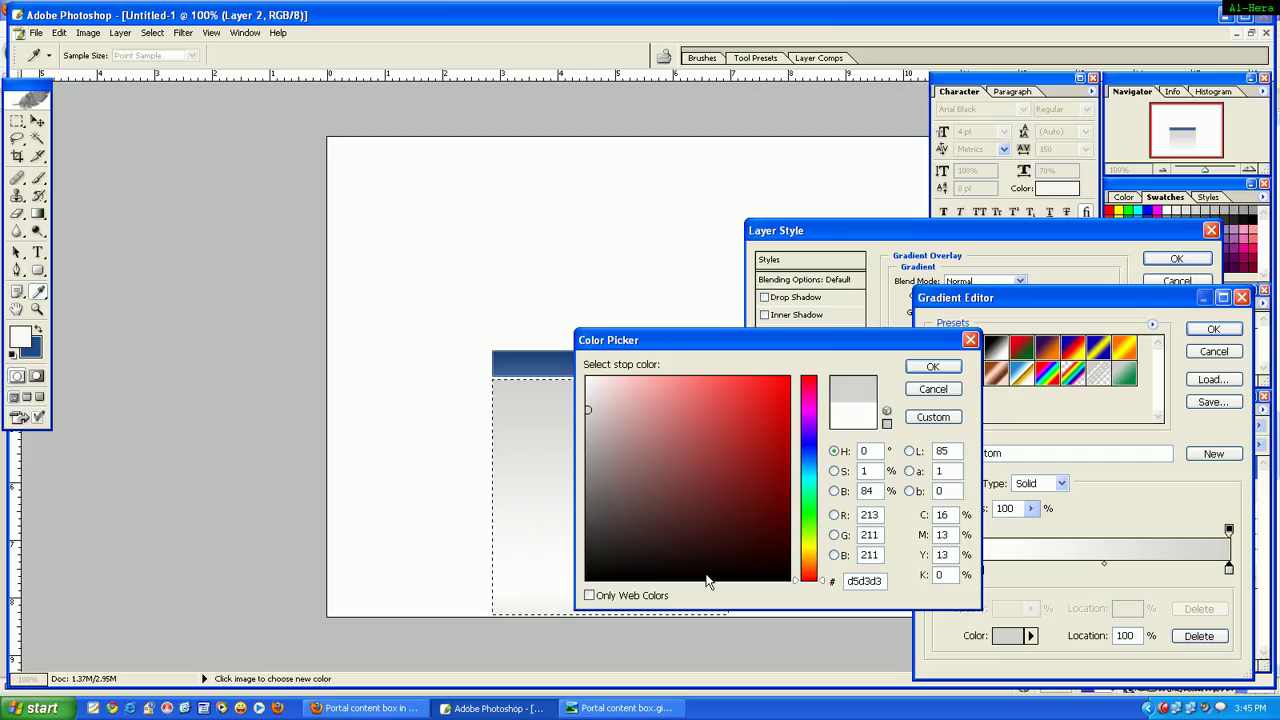
click(932, 366)
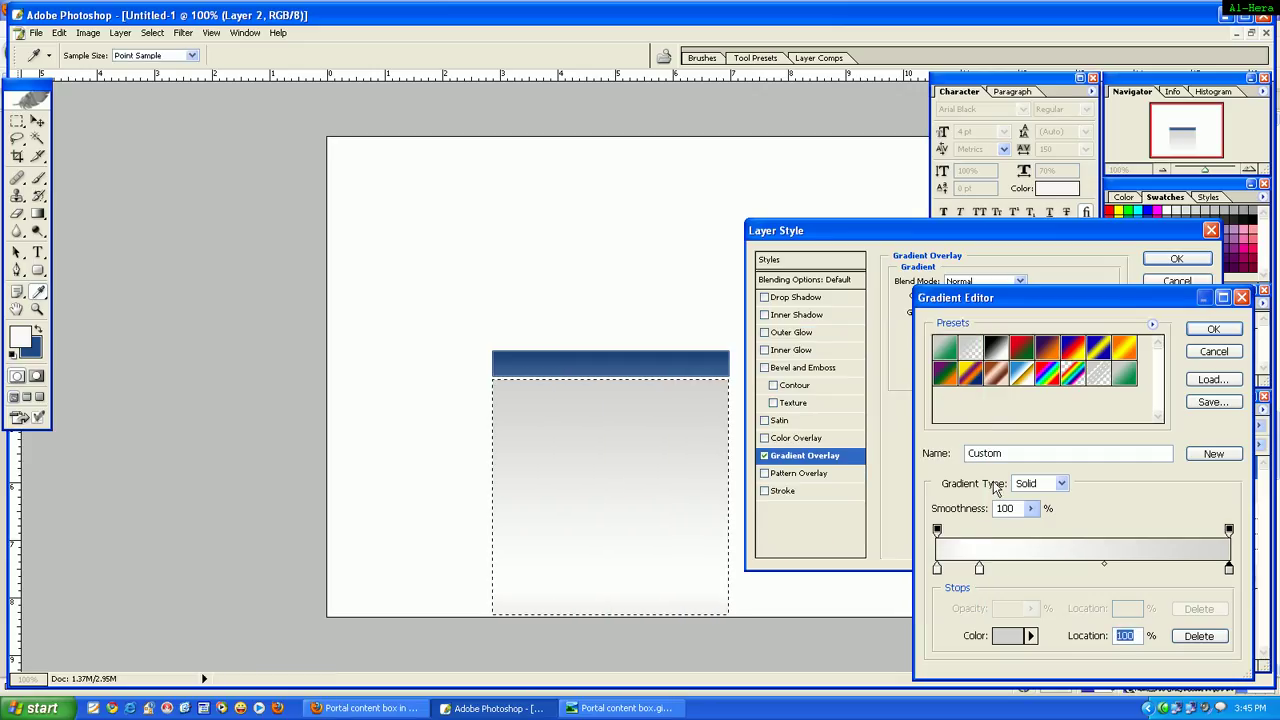
Move the gradient's middle white stop to 25% and apply the Gradient Overlay to the content box.
click(979, 569)
drag(979, 569, 1015, 572)
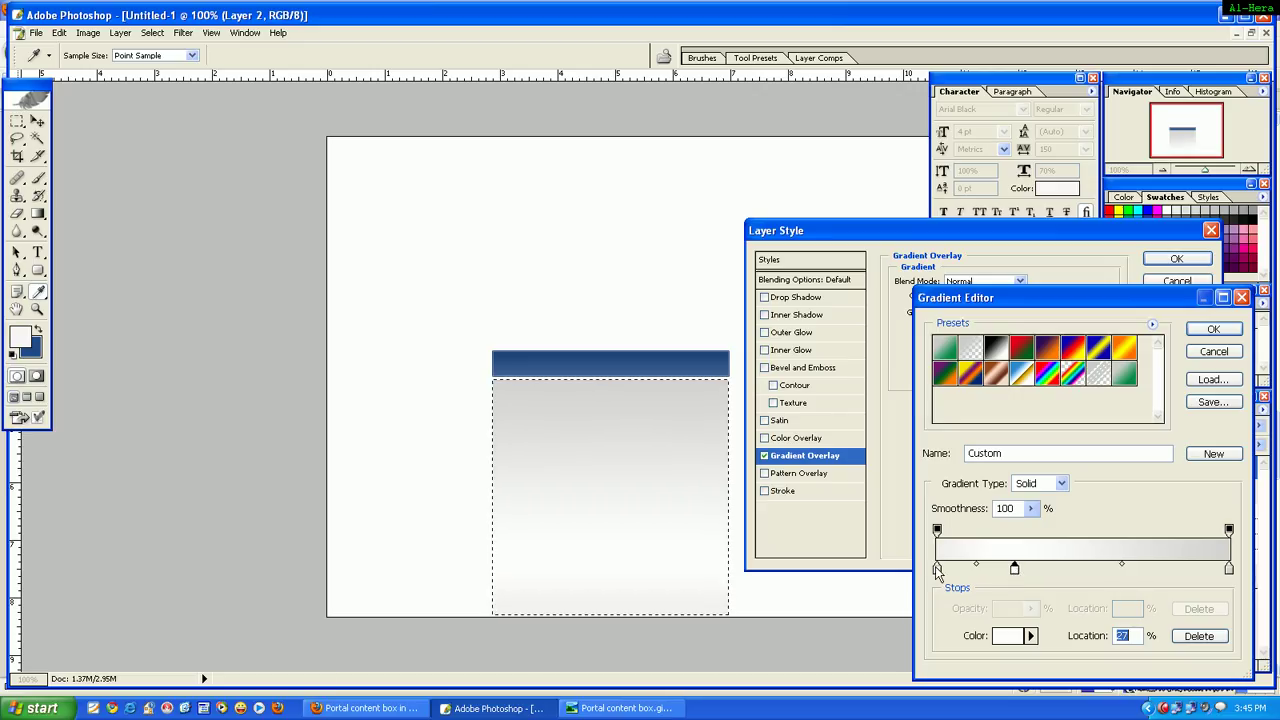
click(1012, 570)
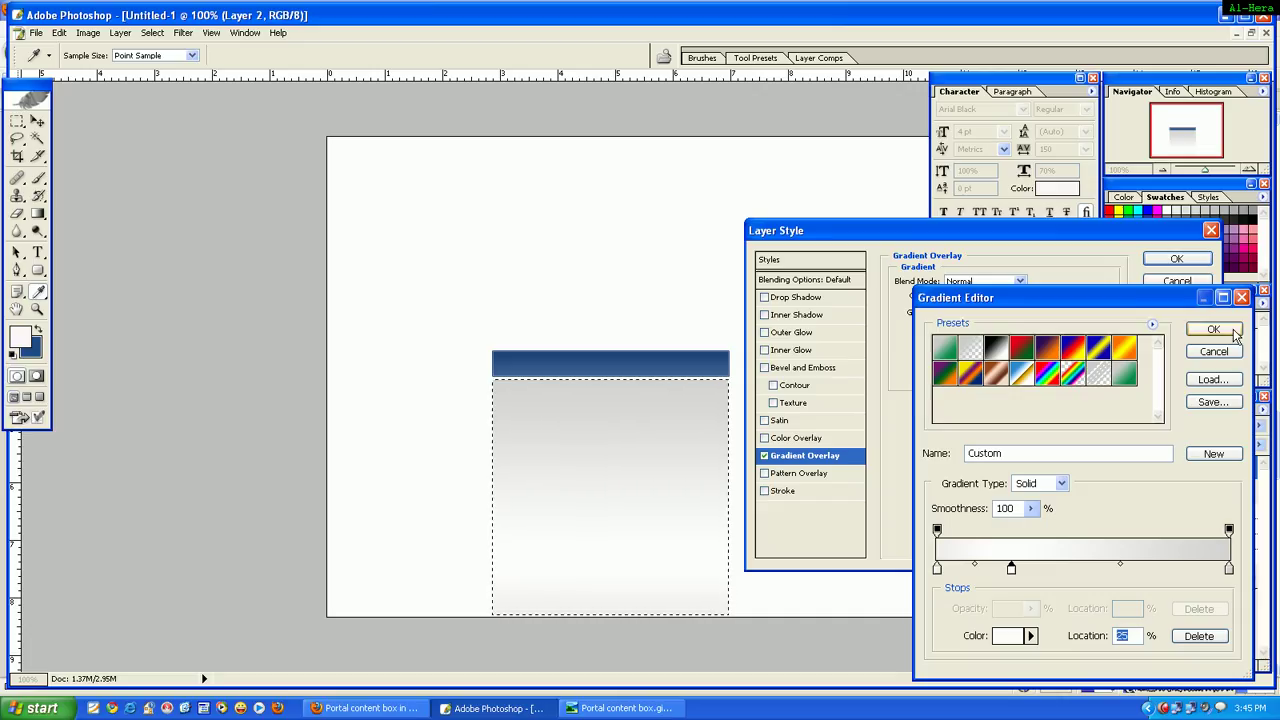
click(1213, 330)
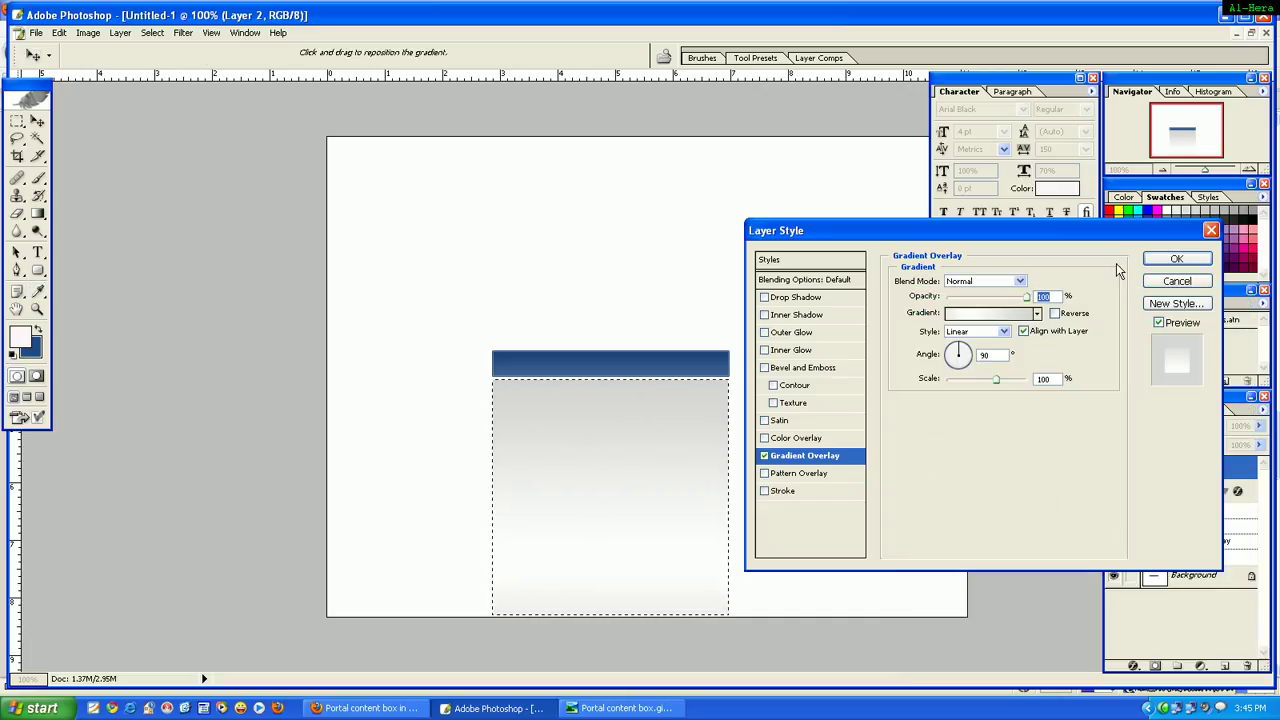
click(1176, 258)
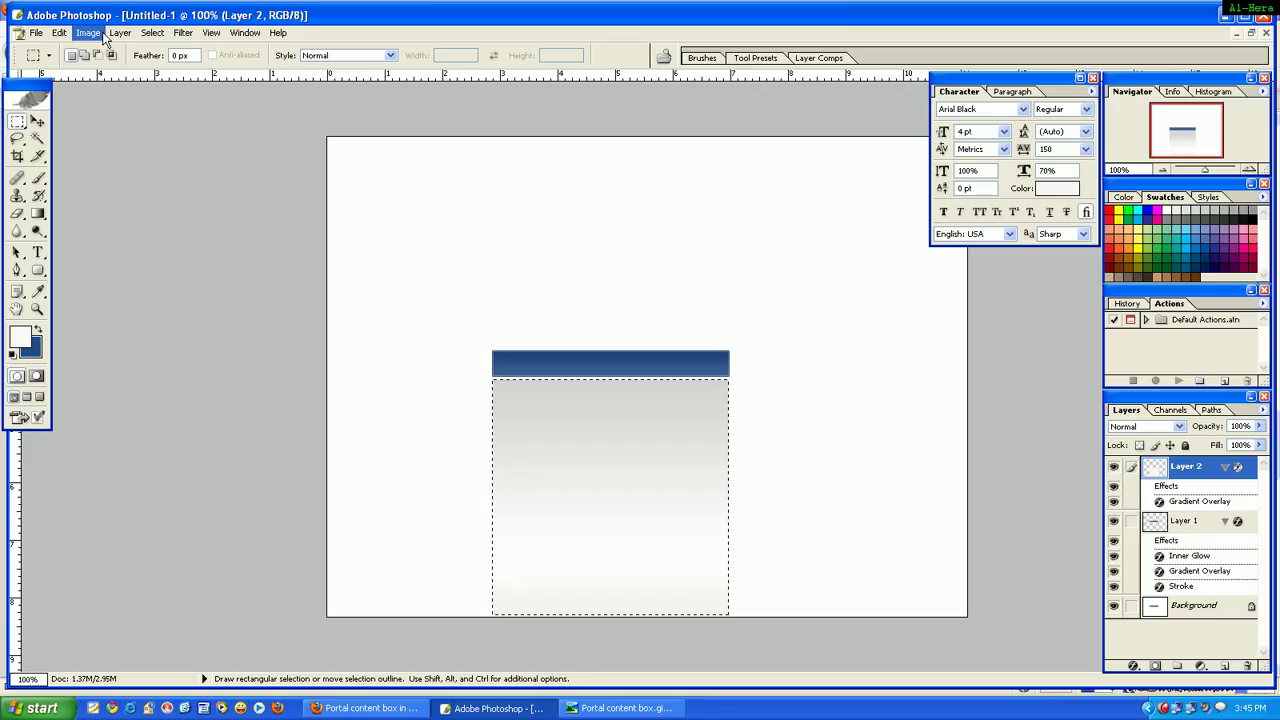
Add a Stroke to the content box's layer with a size of 1 px.
click(120, 33)
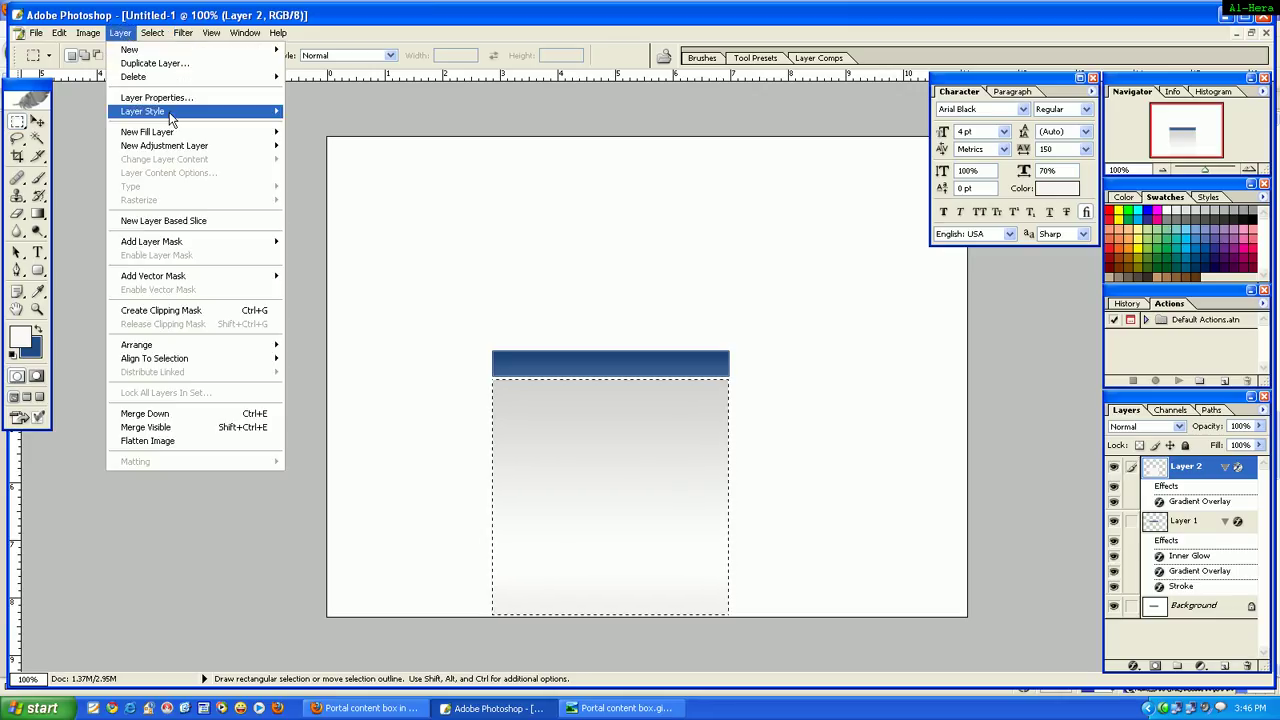
mouse_move(172, 113)
click(351, 254)
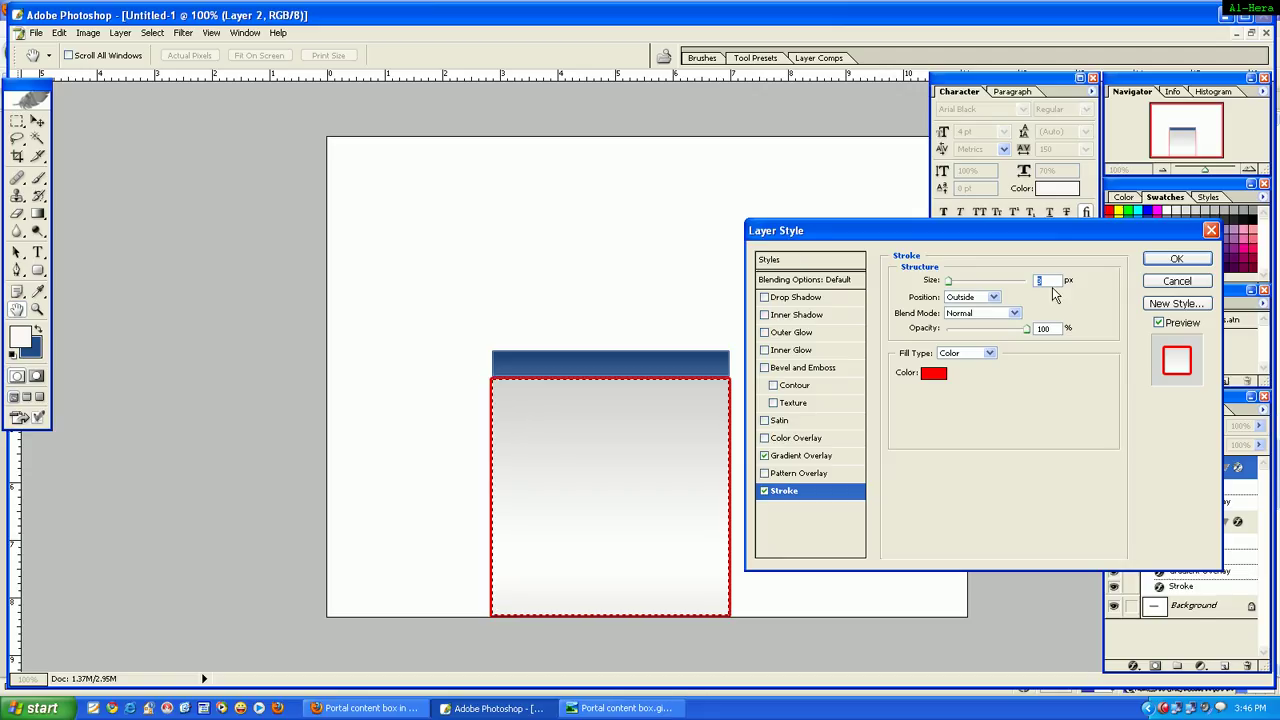
text(1)
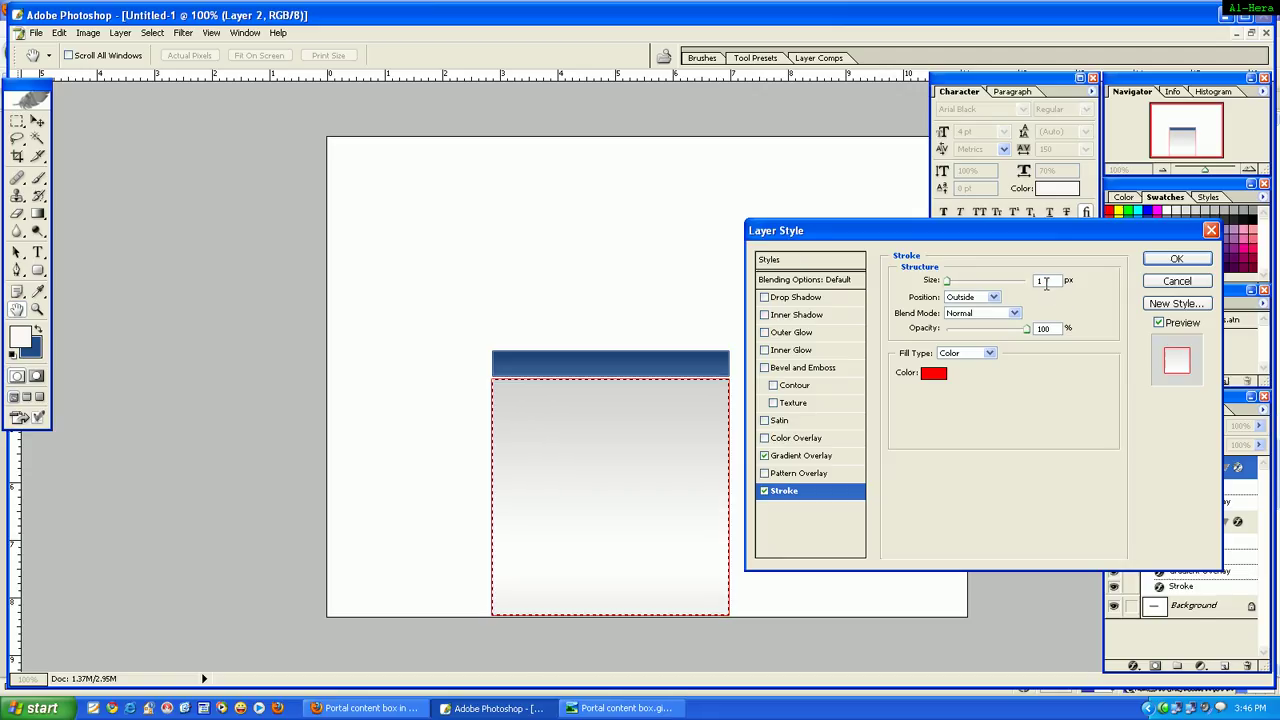
click(968, 353)
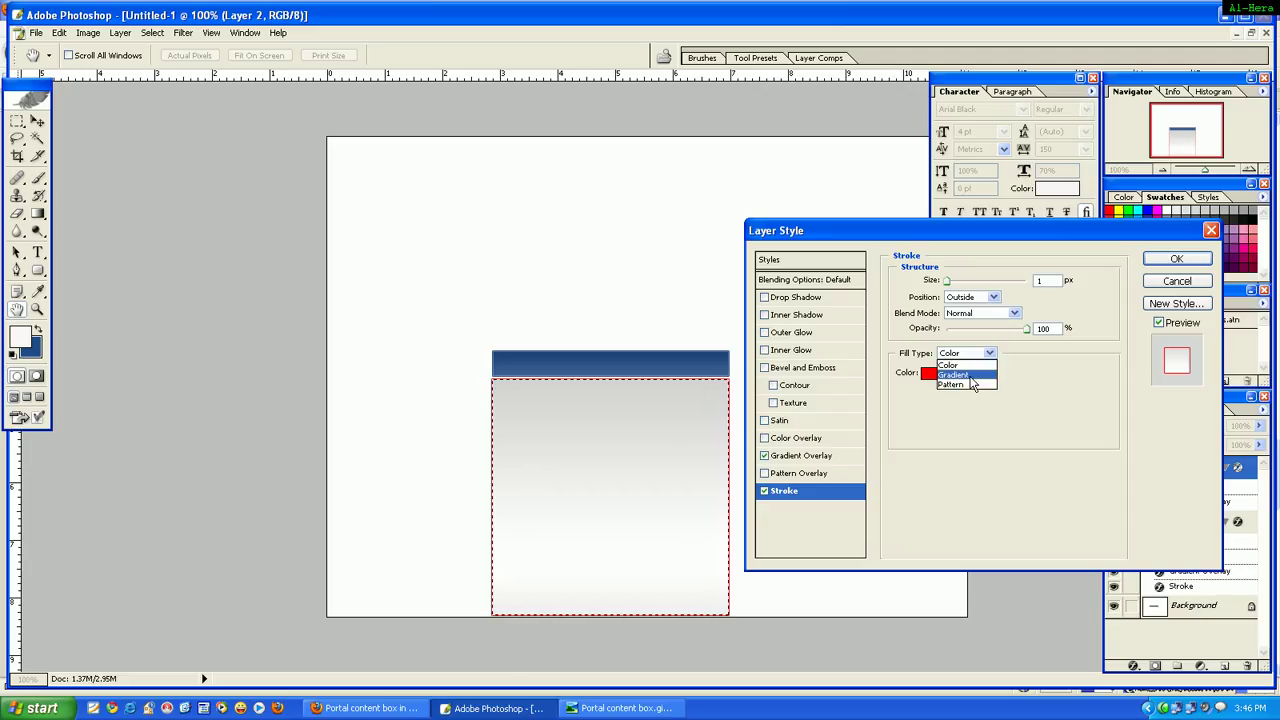
click(955, 375)
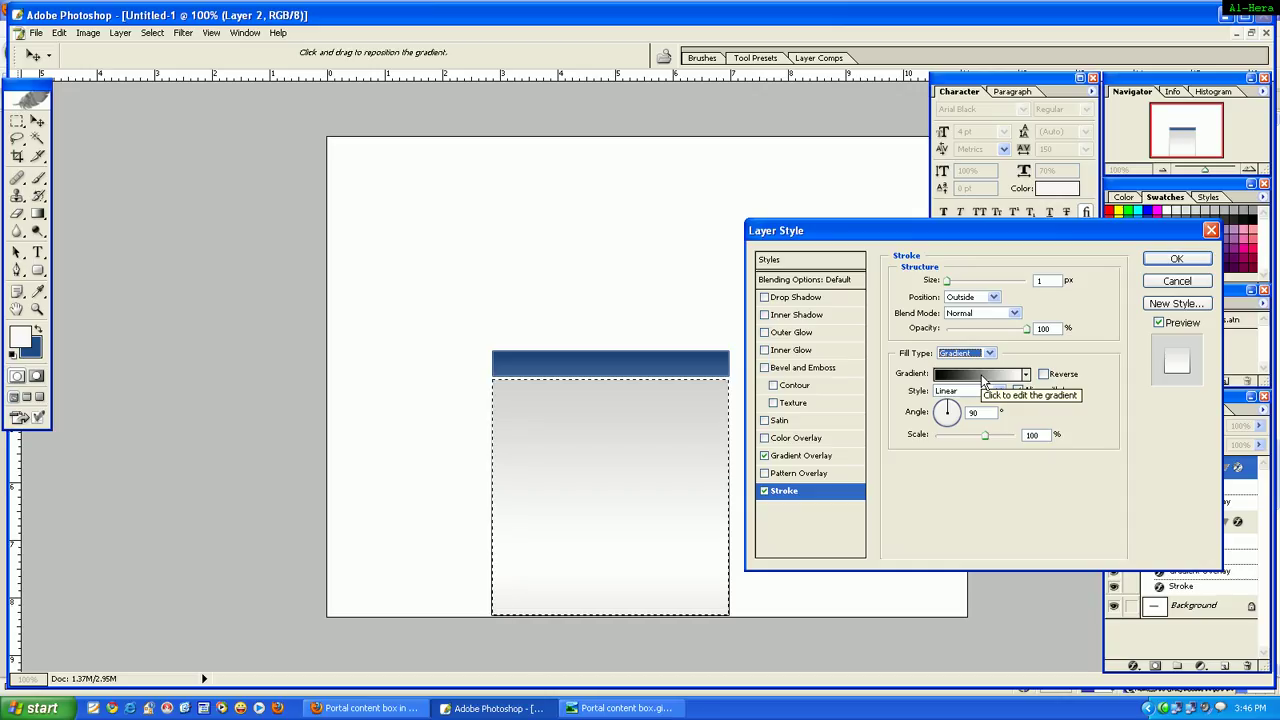
key(Up)
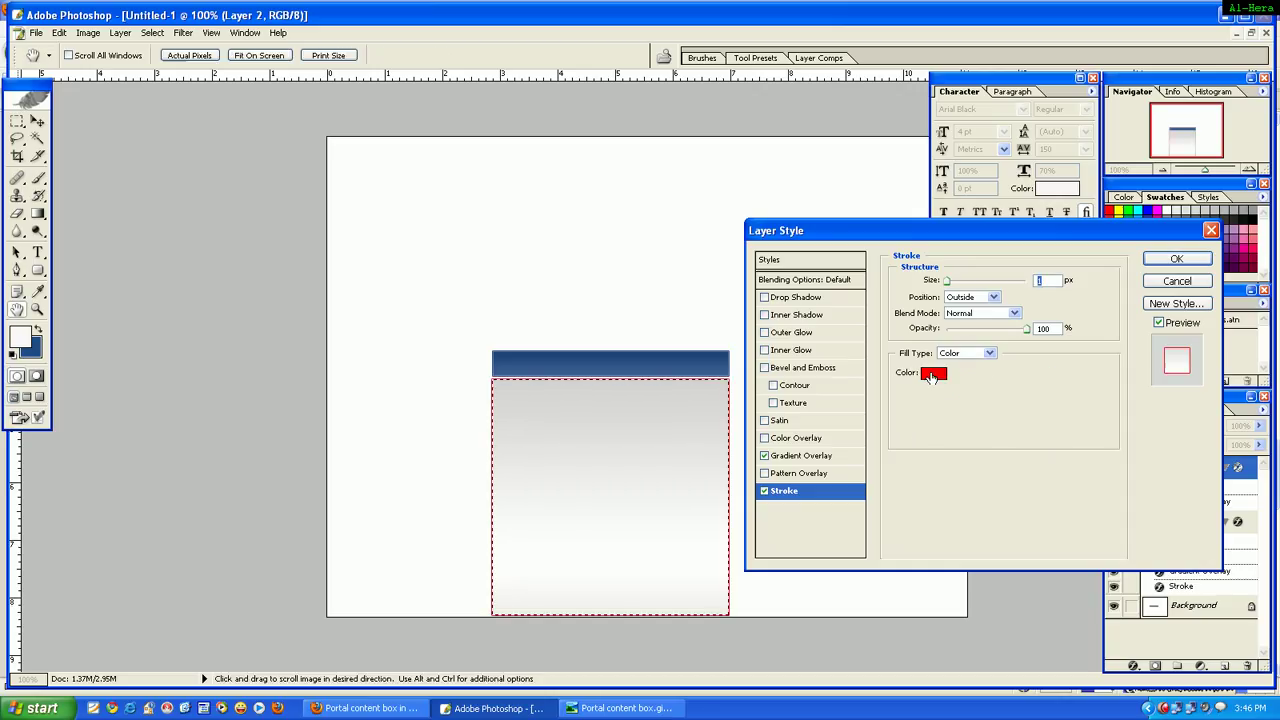
Set the content box's stroke color to cecece, apply the layer style, and clear the selection around the box.
click(934, 374)
double_click(870, 581)
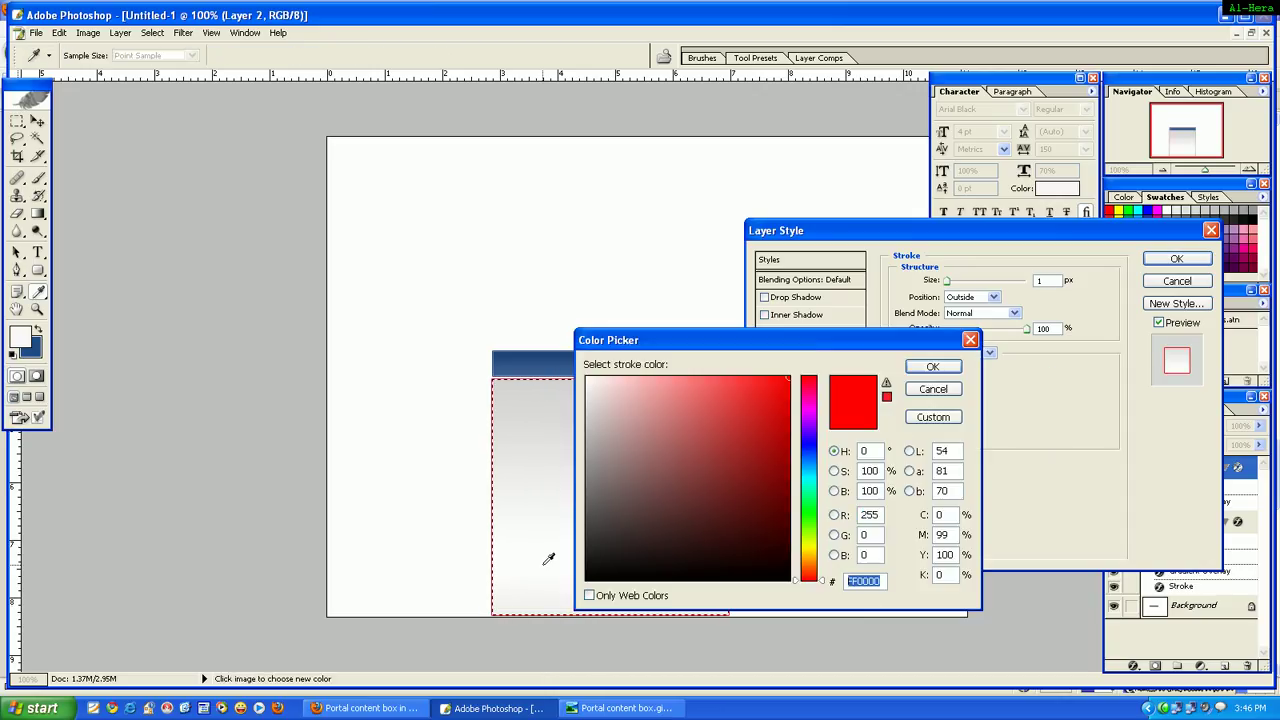
text(cecece)
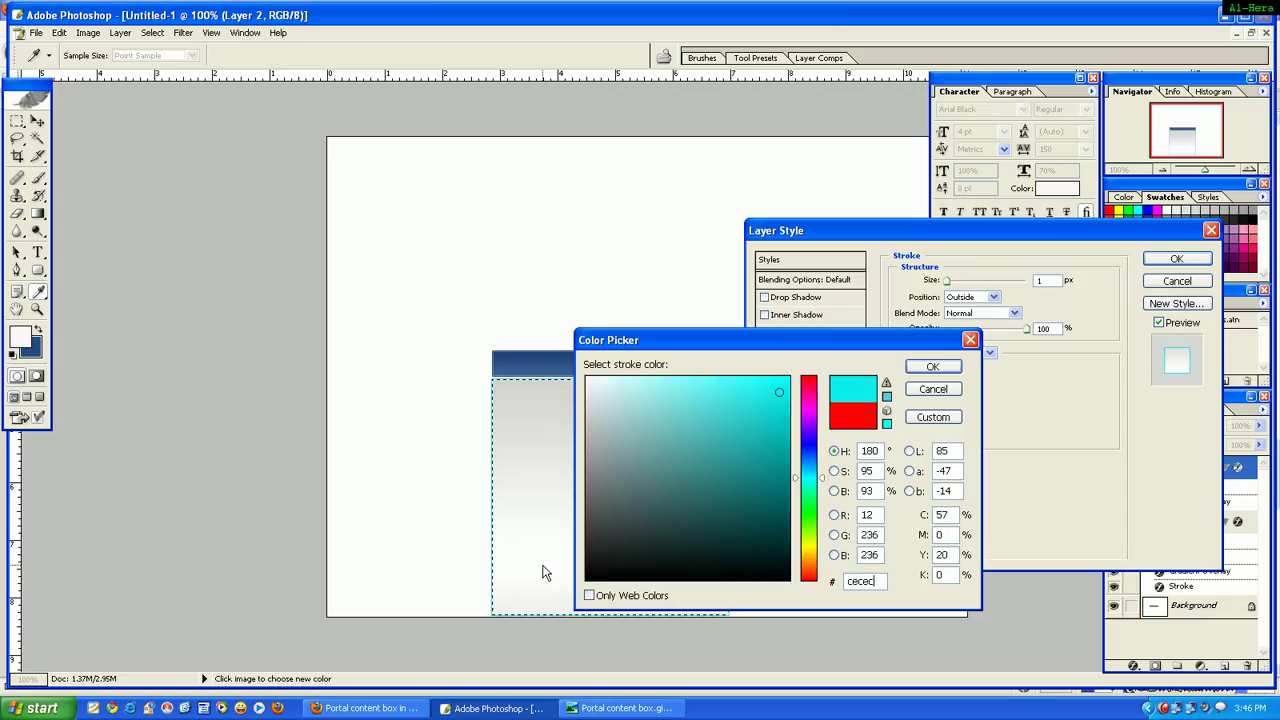
click(932, 367)
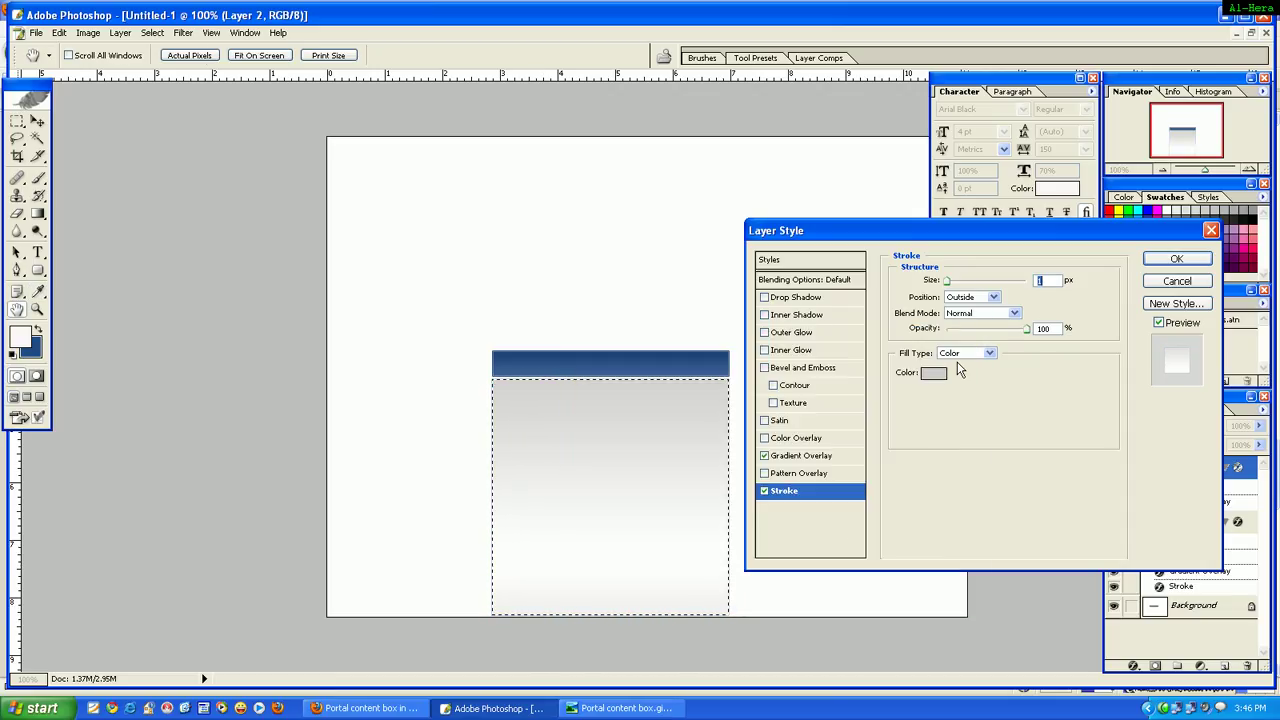
click(1176, 259)
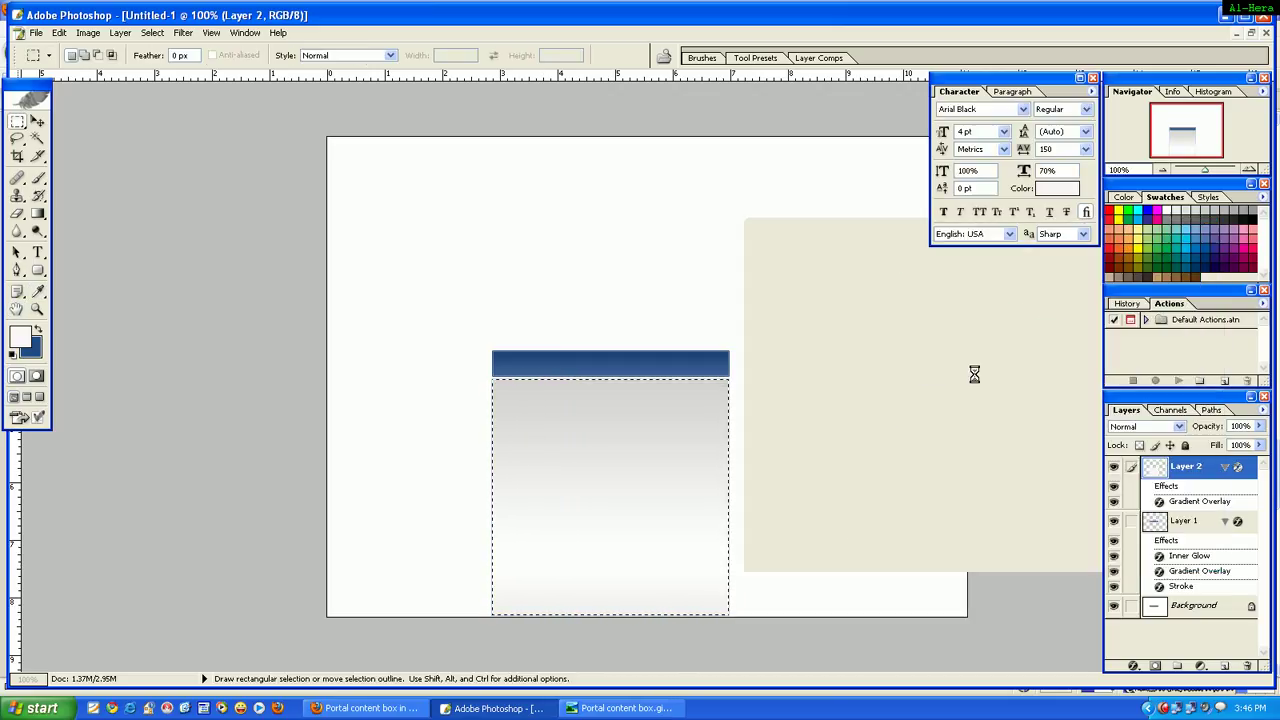
key(ctrl+d)
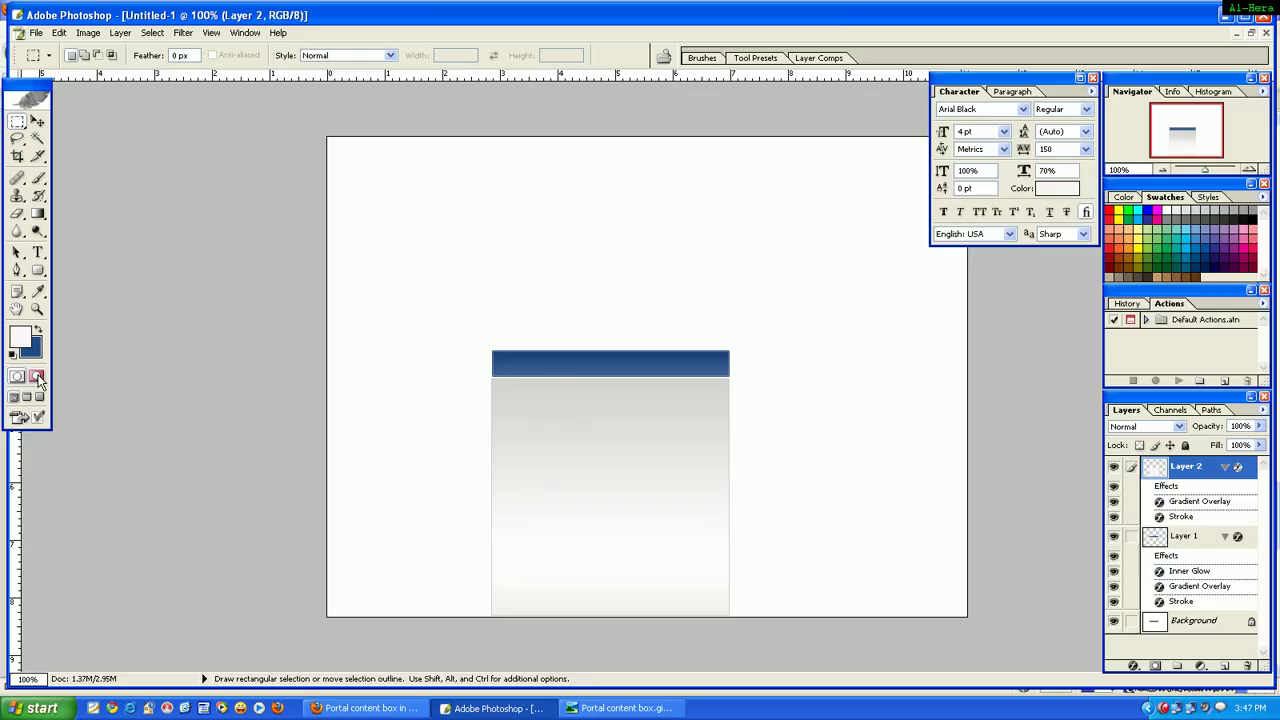
Add a text layer reading "News" on the blue header bar.
click(40, 253)
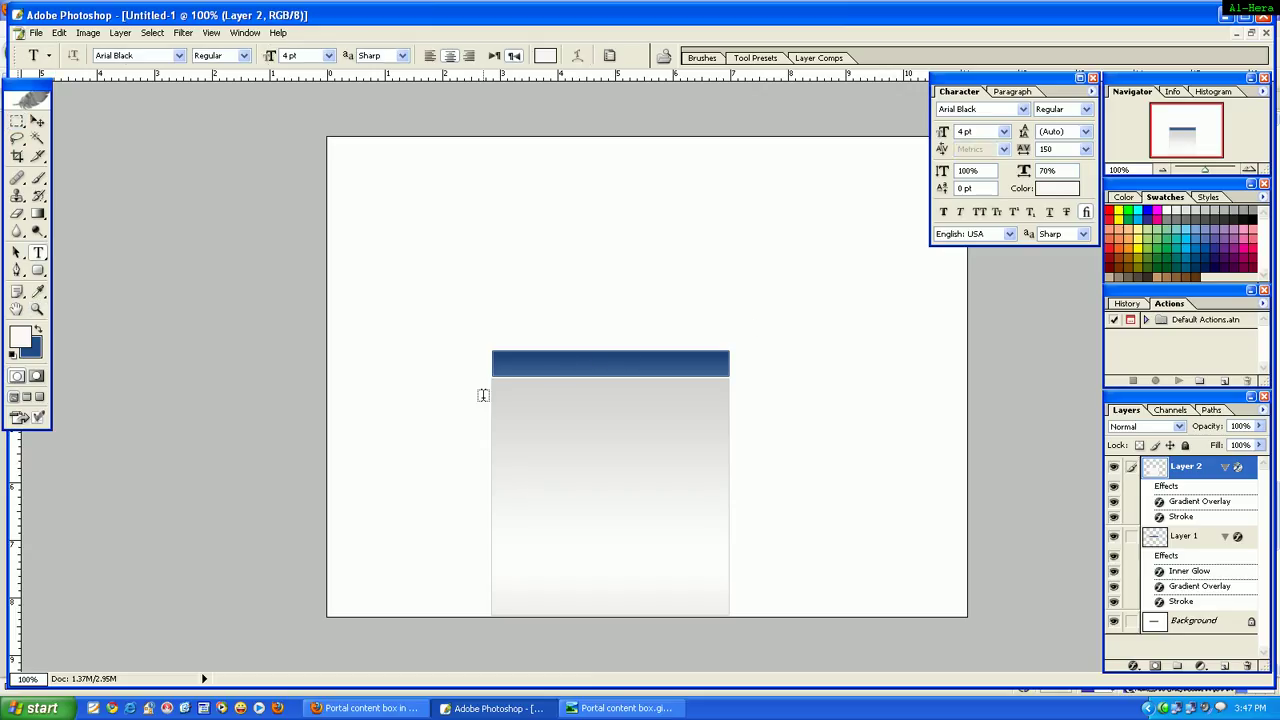
click(762, 374)
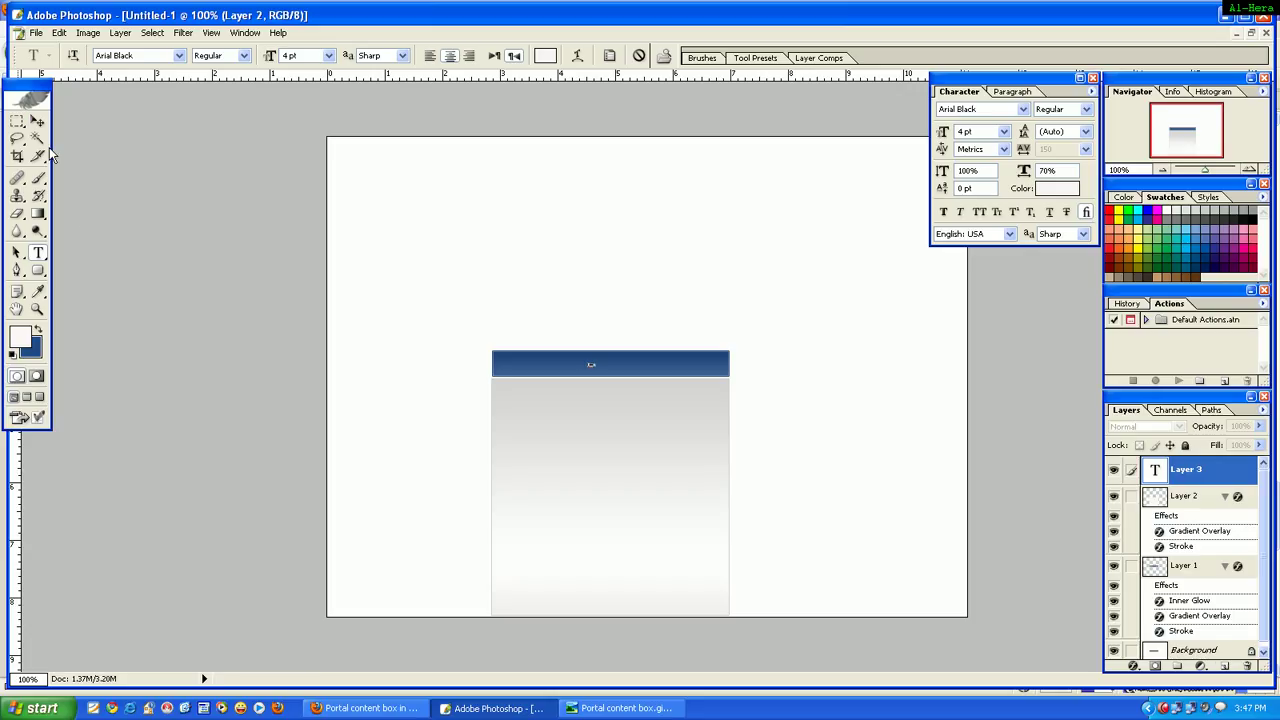
click(37, 120)
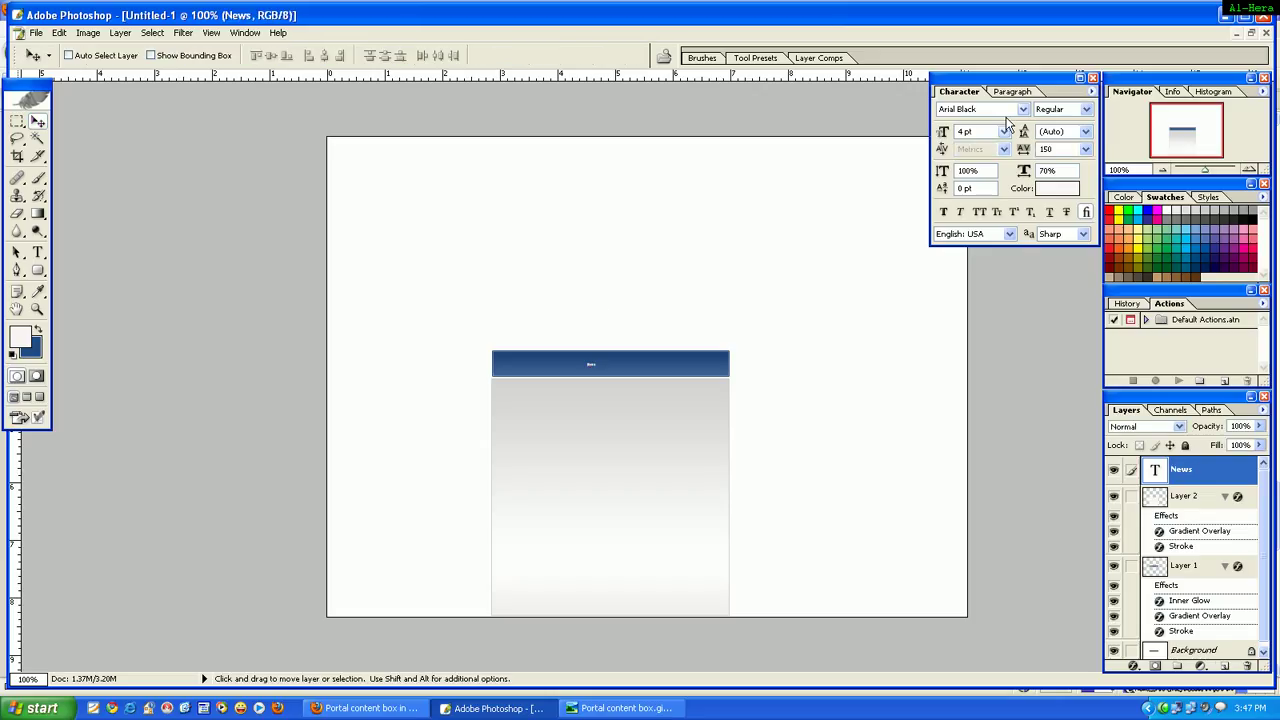
Set the "News" text's font size to 18 pt and move it toward the middle of the header bar.
drag(995, 131, 871, 134)
click(1004, 131)
click(986, 256)
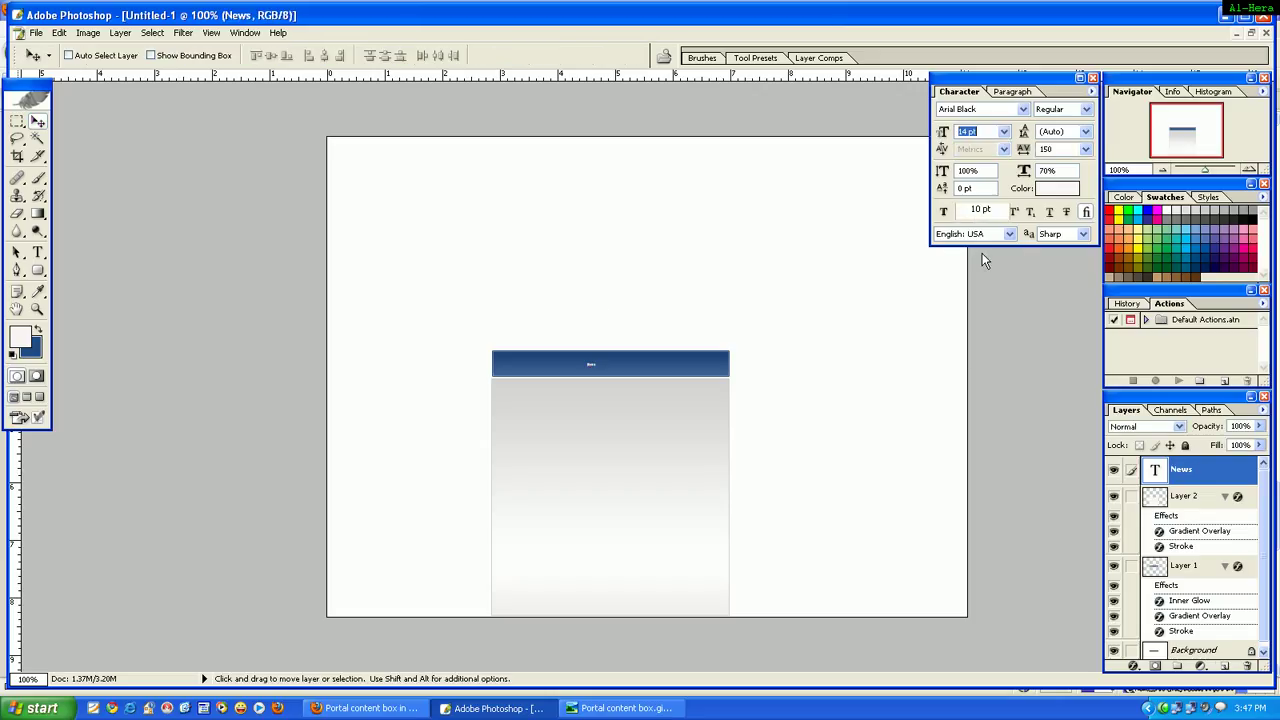
click(1004, 131)
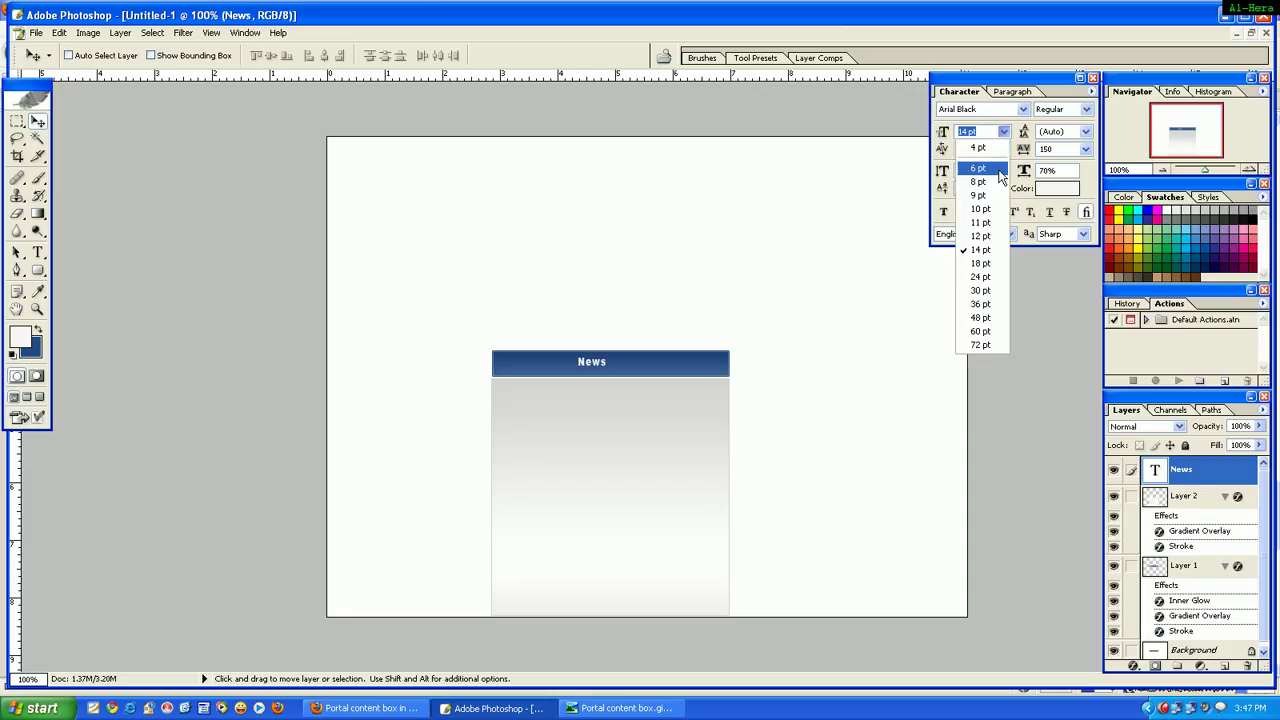
click(986, 270)
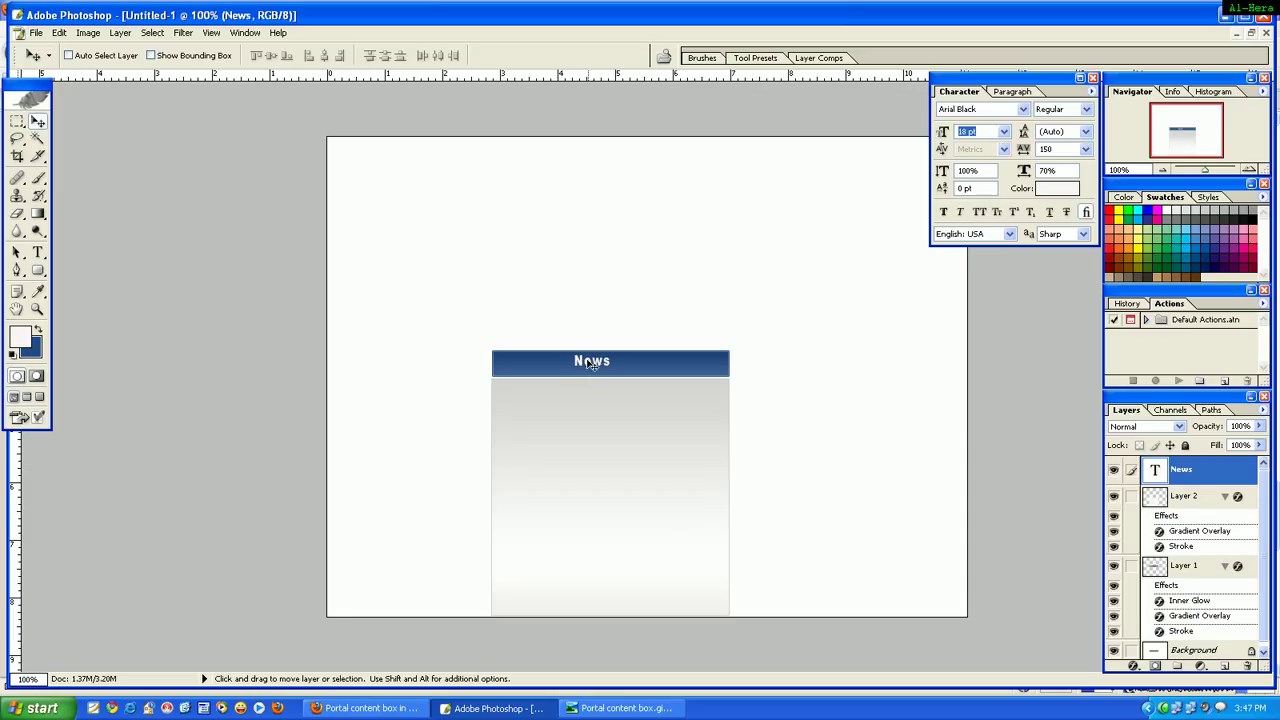
drag(592, 364, 601, 366)
Extend the header bar's title text to read "News Portal".
key(t)
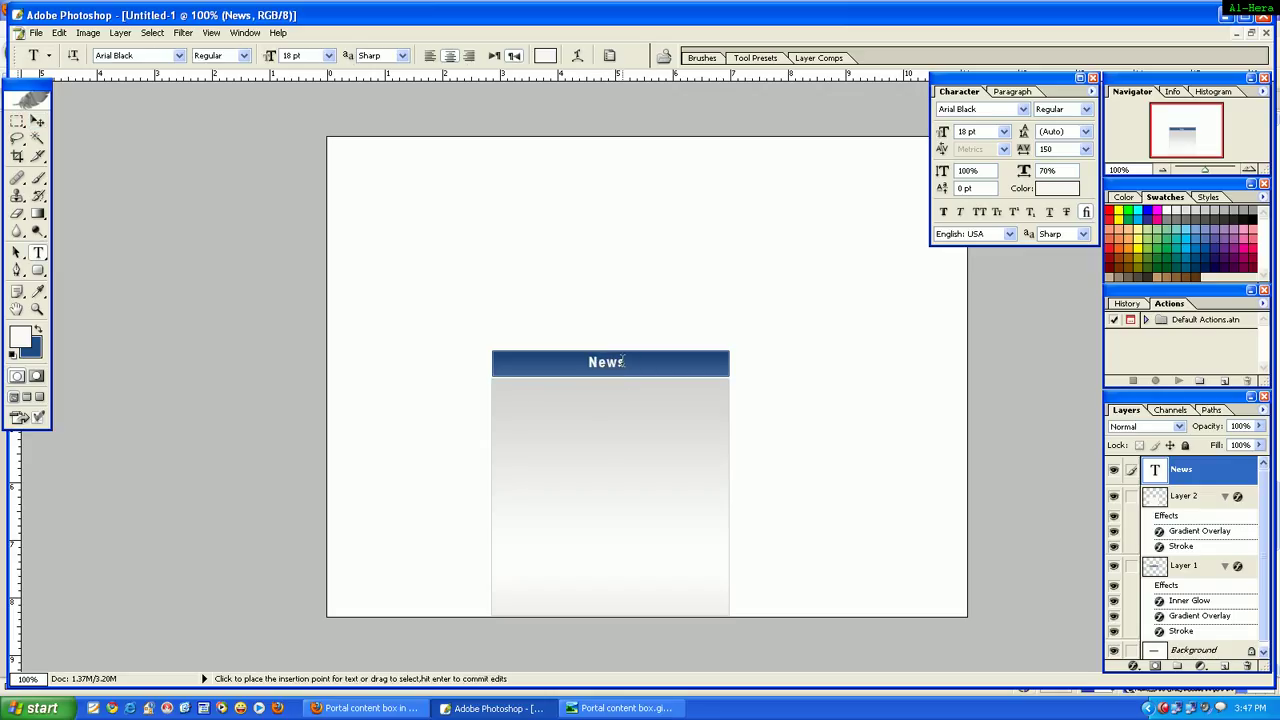
click(621, 362)
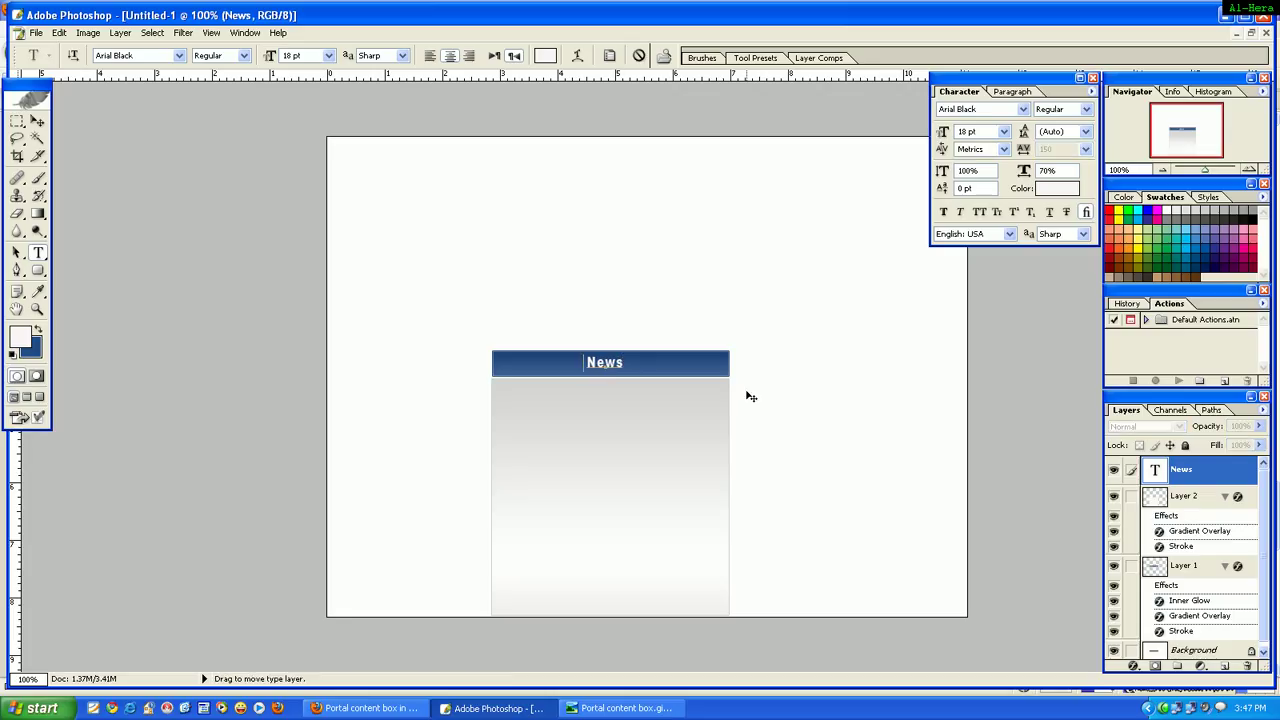
text(Portal)
click(37, 120)
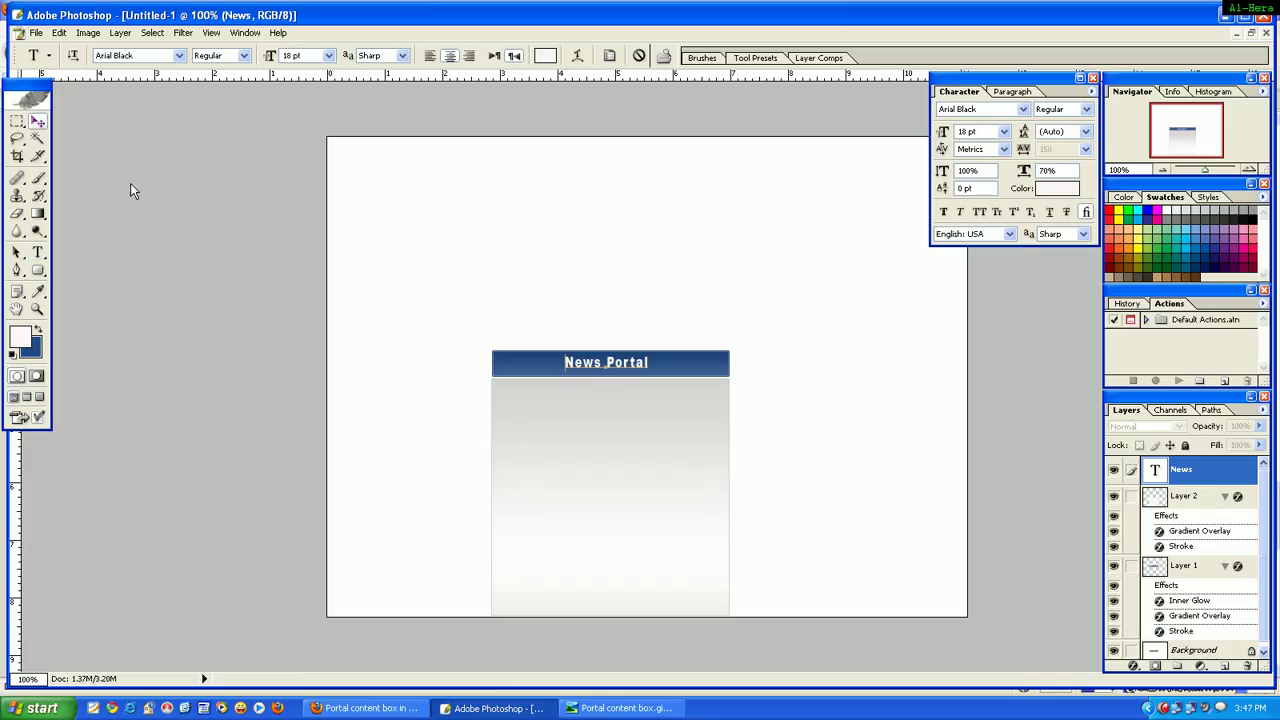
Shift the "News Portal" title slightly left and down within the blue header bar.
drag(620, 366, 610, 365)
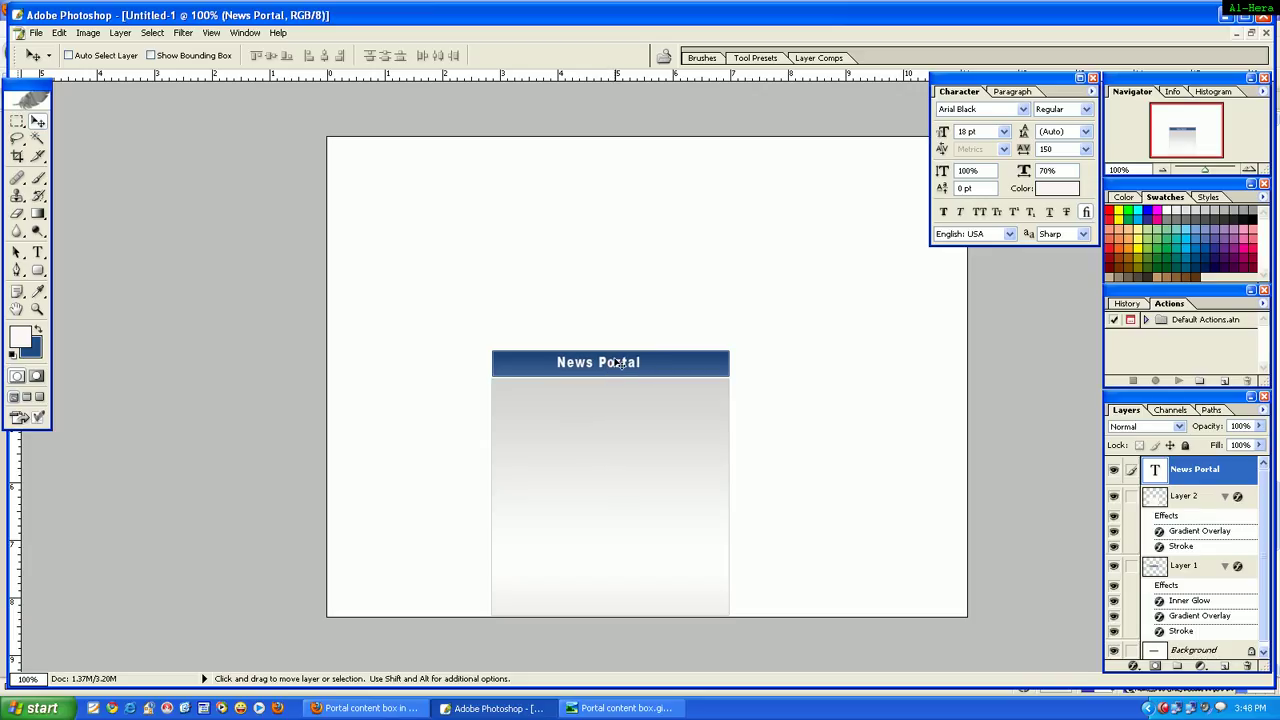
drag(620, 364, 620, 365)
key(ctrl+minus)
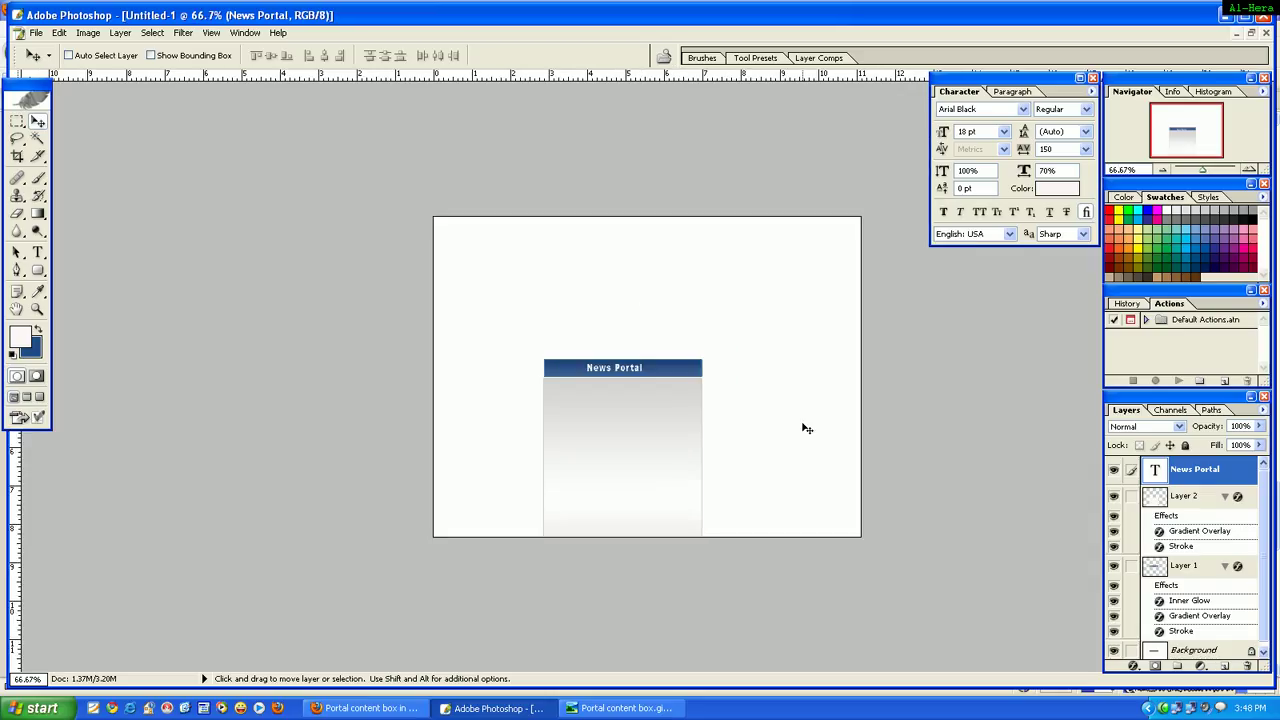
key(ctrl+plus)
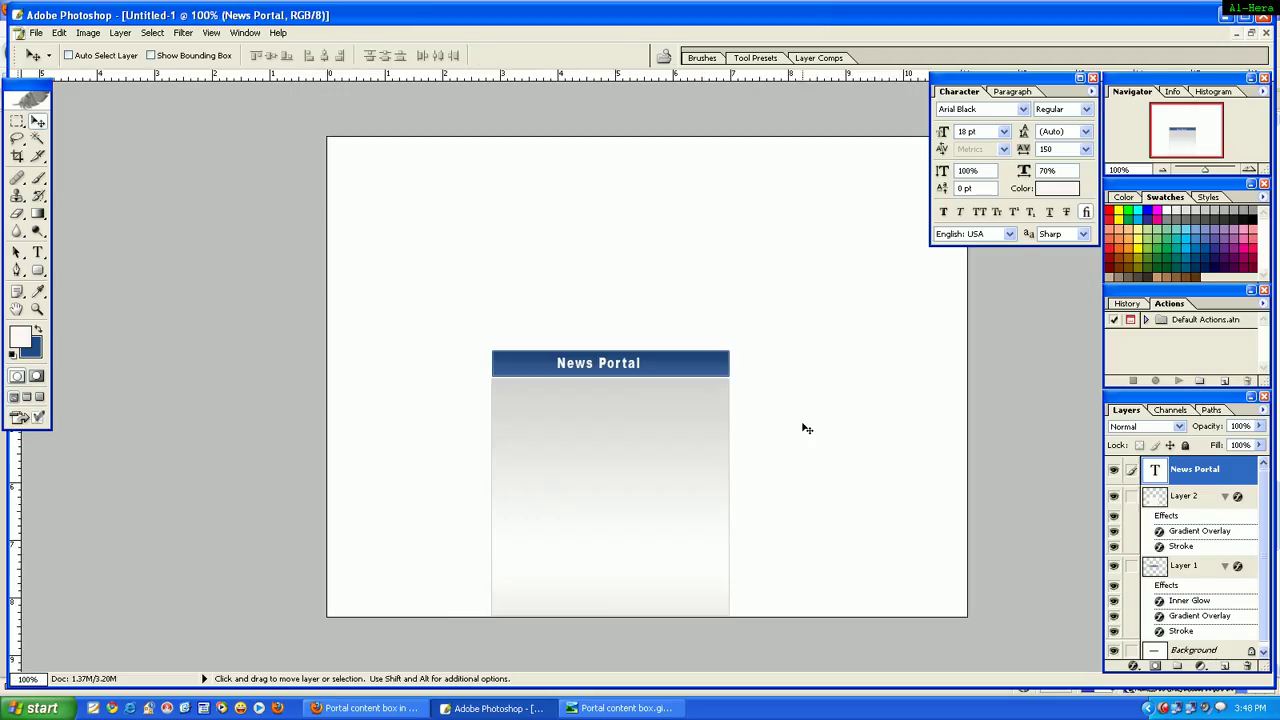